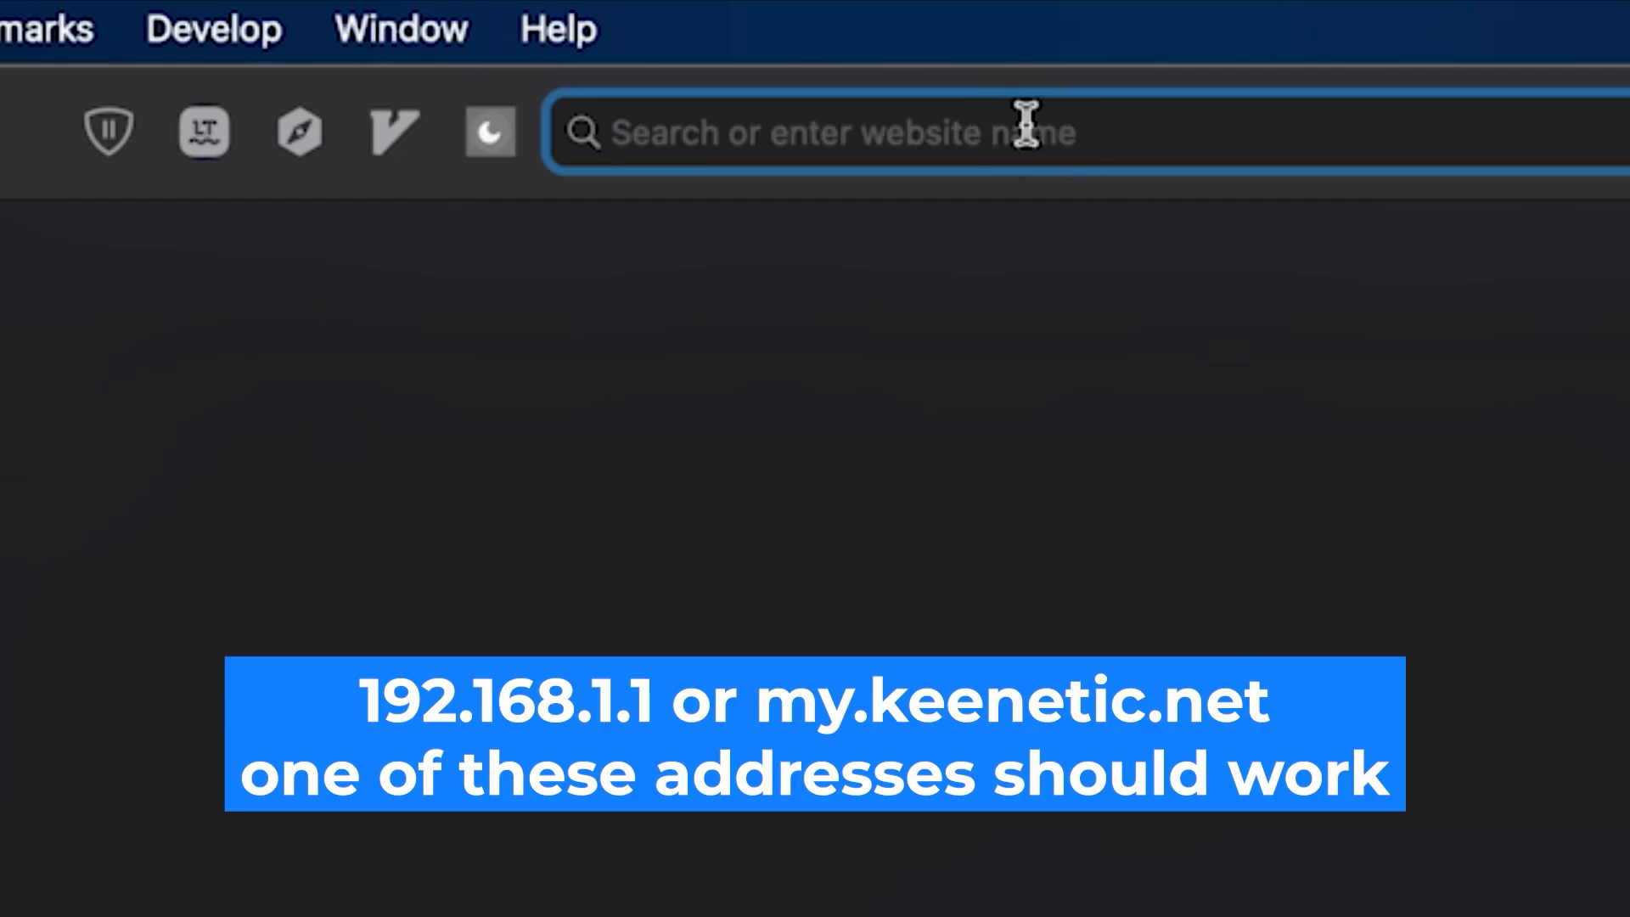
- Go to 192.168.1.1 in Safari to load the Keenetic login page
{"action": "type", "text": "192.168.1.1"}
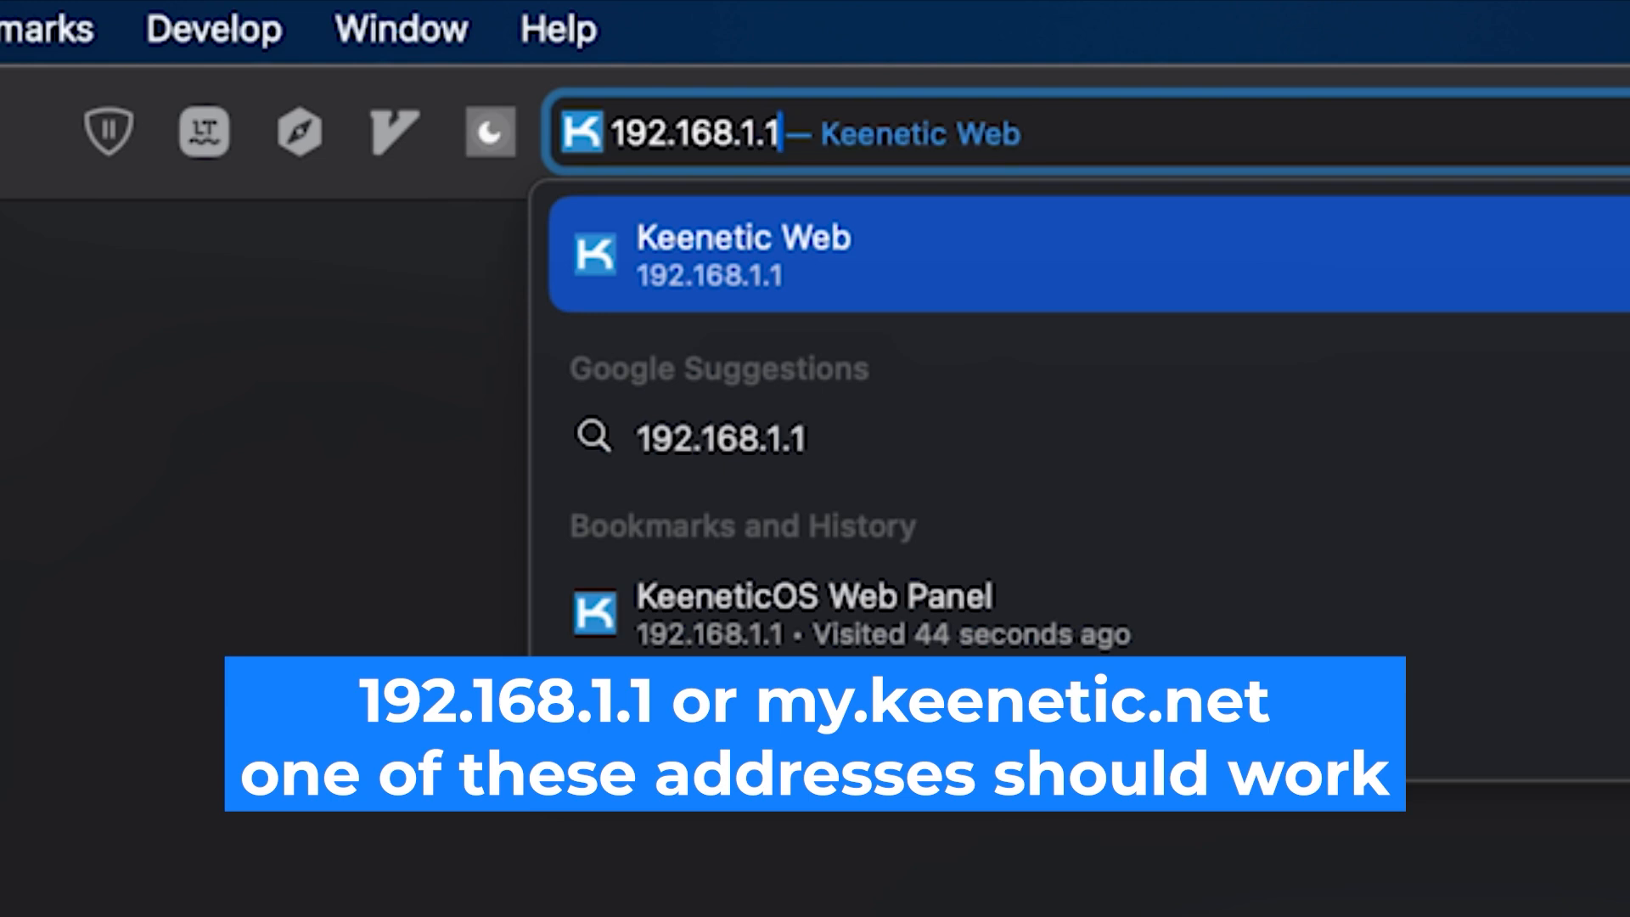
{"action": "key", "text": "Return"}
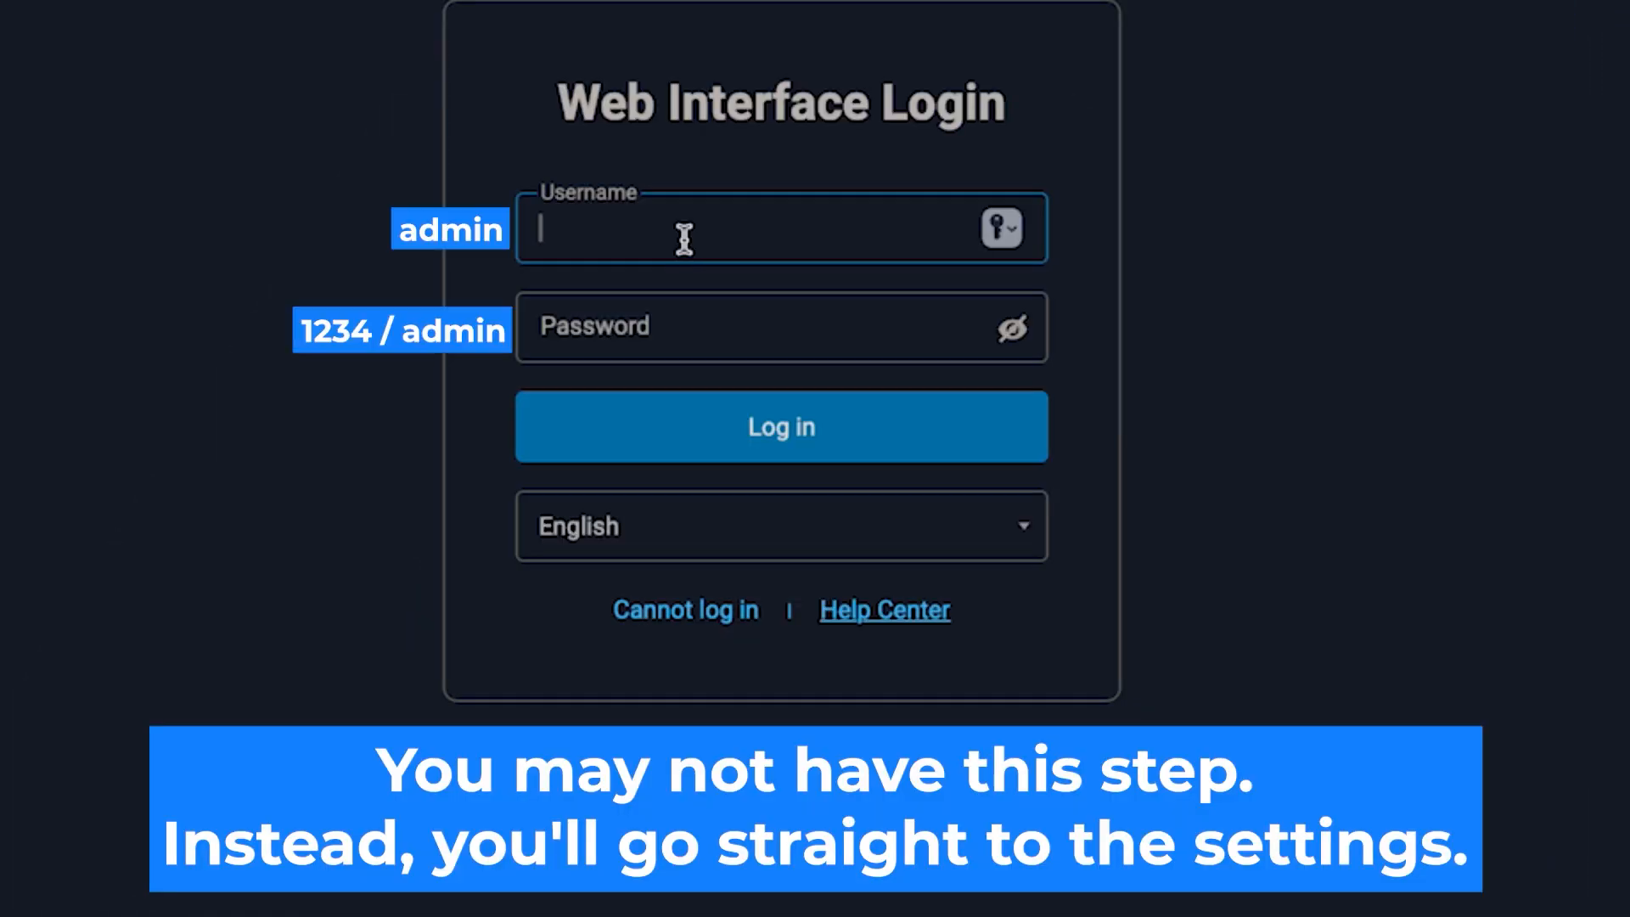
- Sign in with username admin and the router's login password
{"action": "type", "text": "admin"}
{"action": "left_click", "coordinate": [887, 353]}
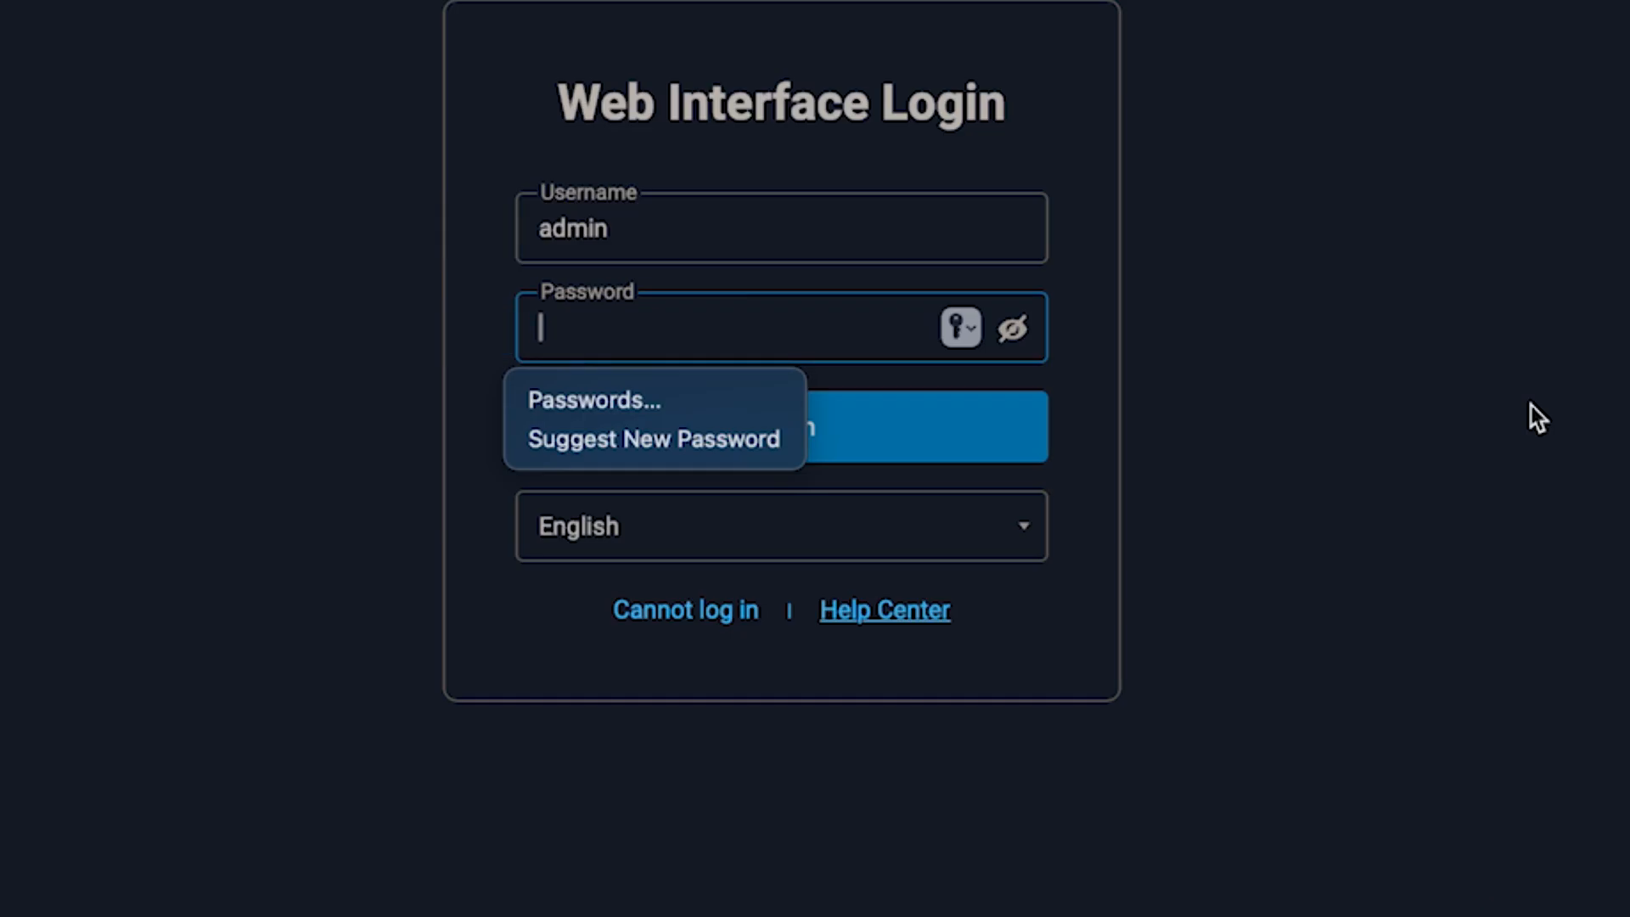
{"action": "type", "text": "*********"}
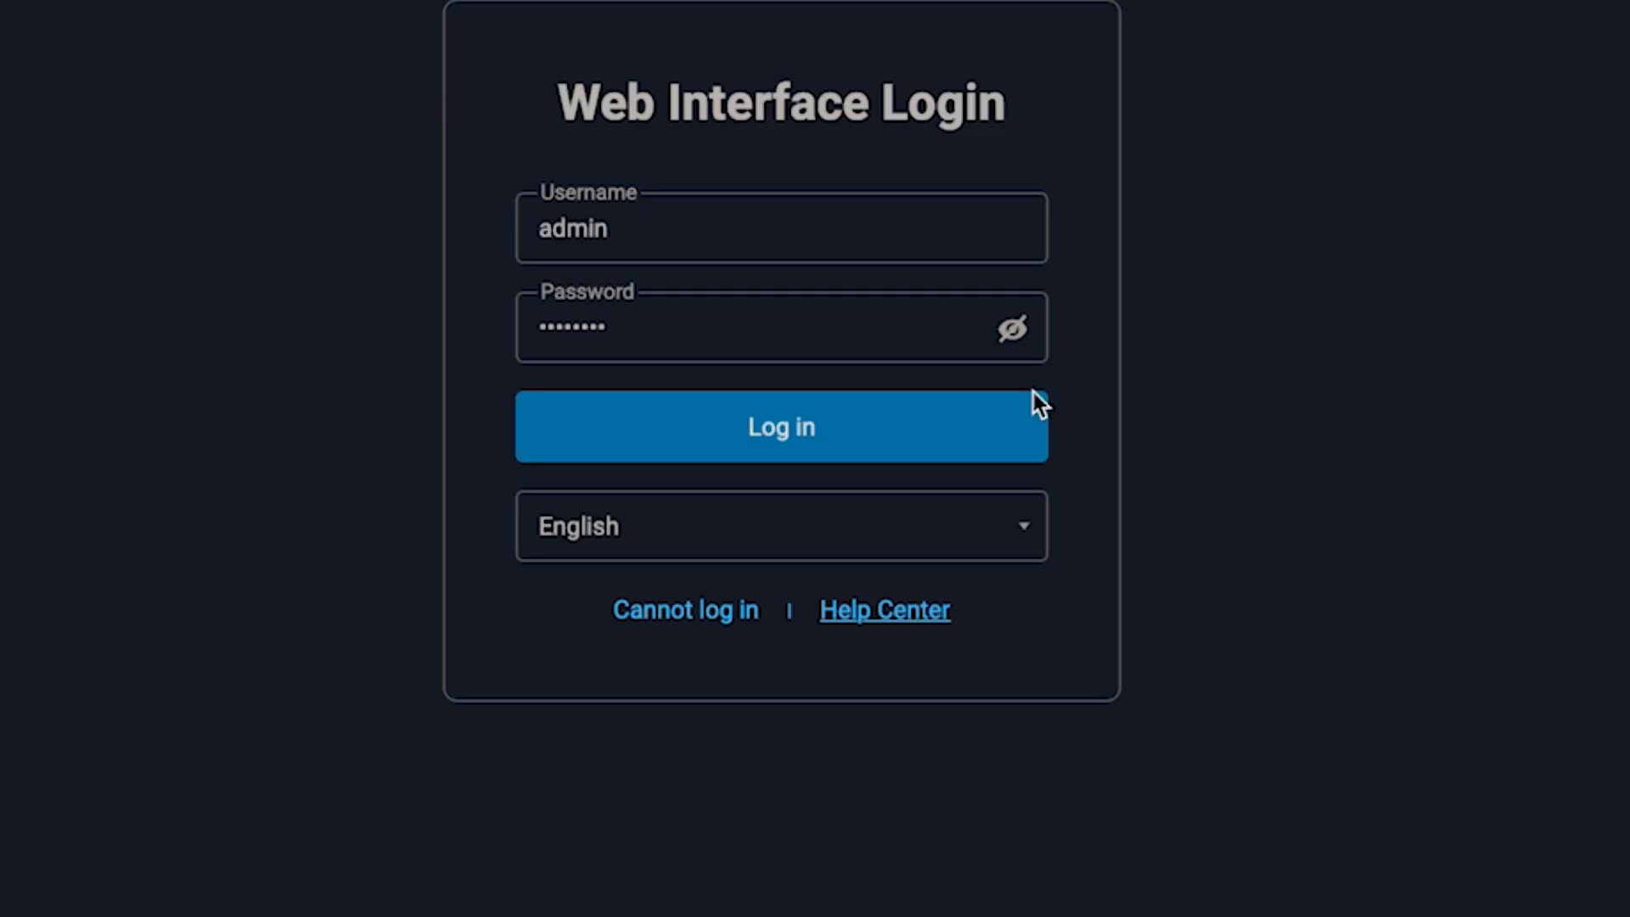
{"action": "left_click", "coordinate": [812, 430]}
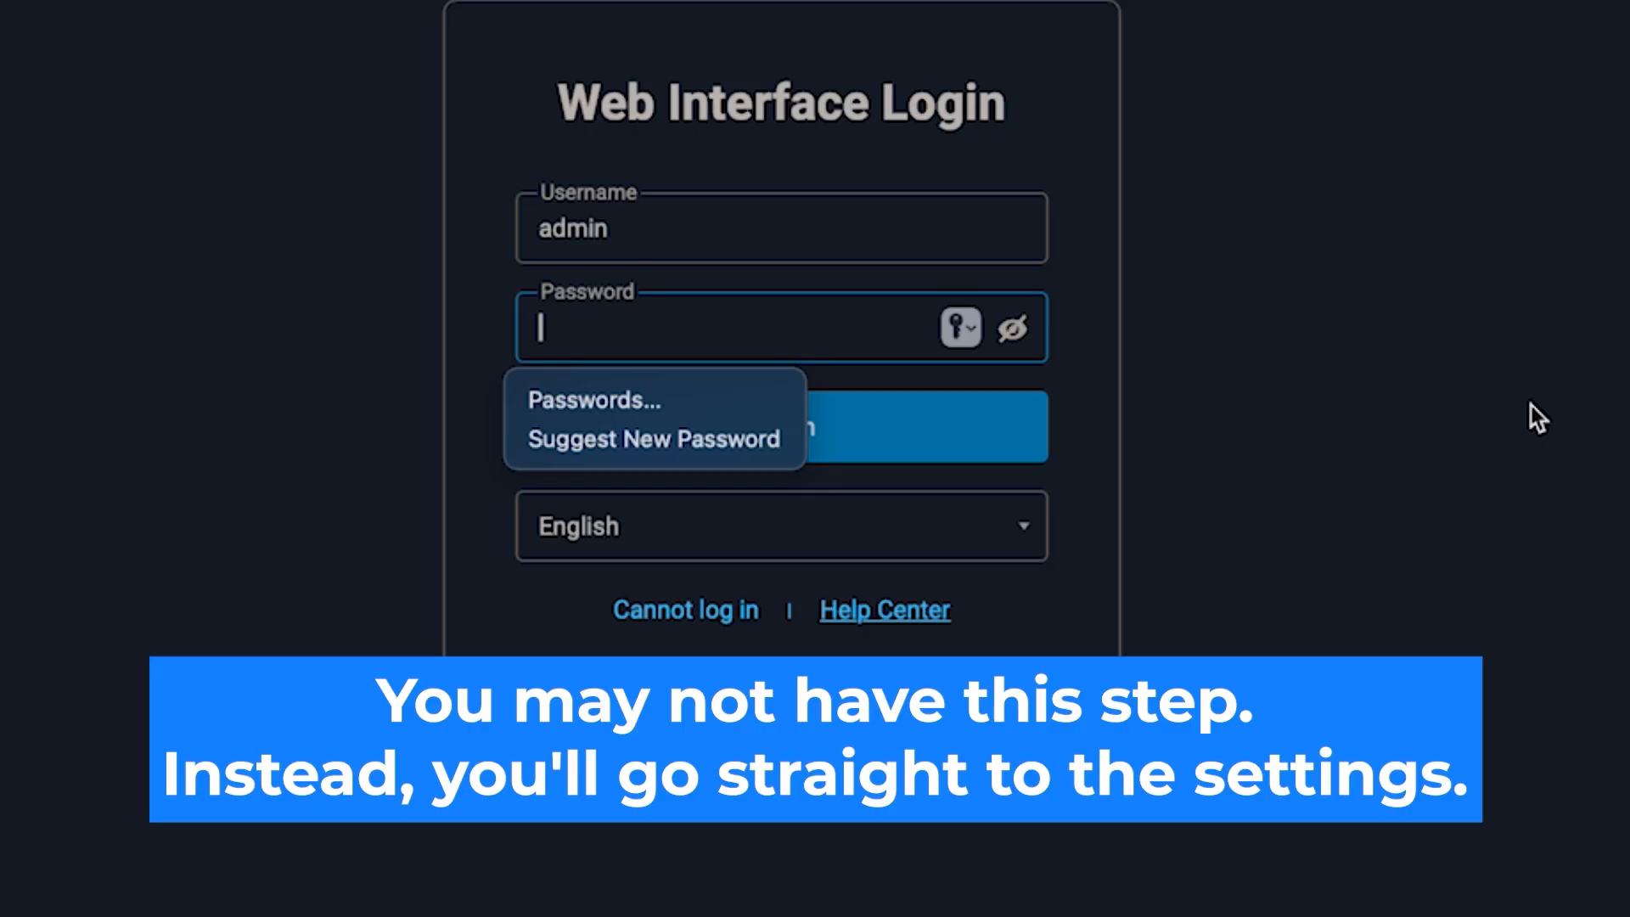
- Re-enter the login password after the reset and submit the login
{"action": "type", "text": "••••"}
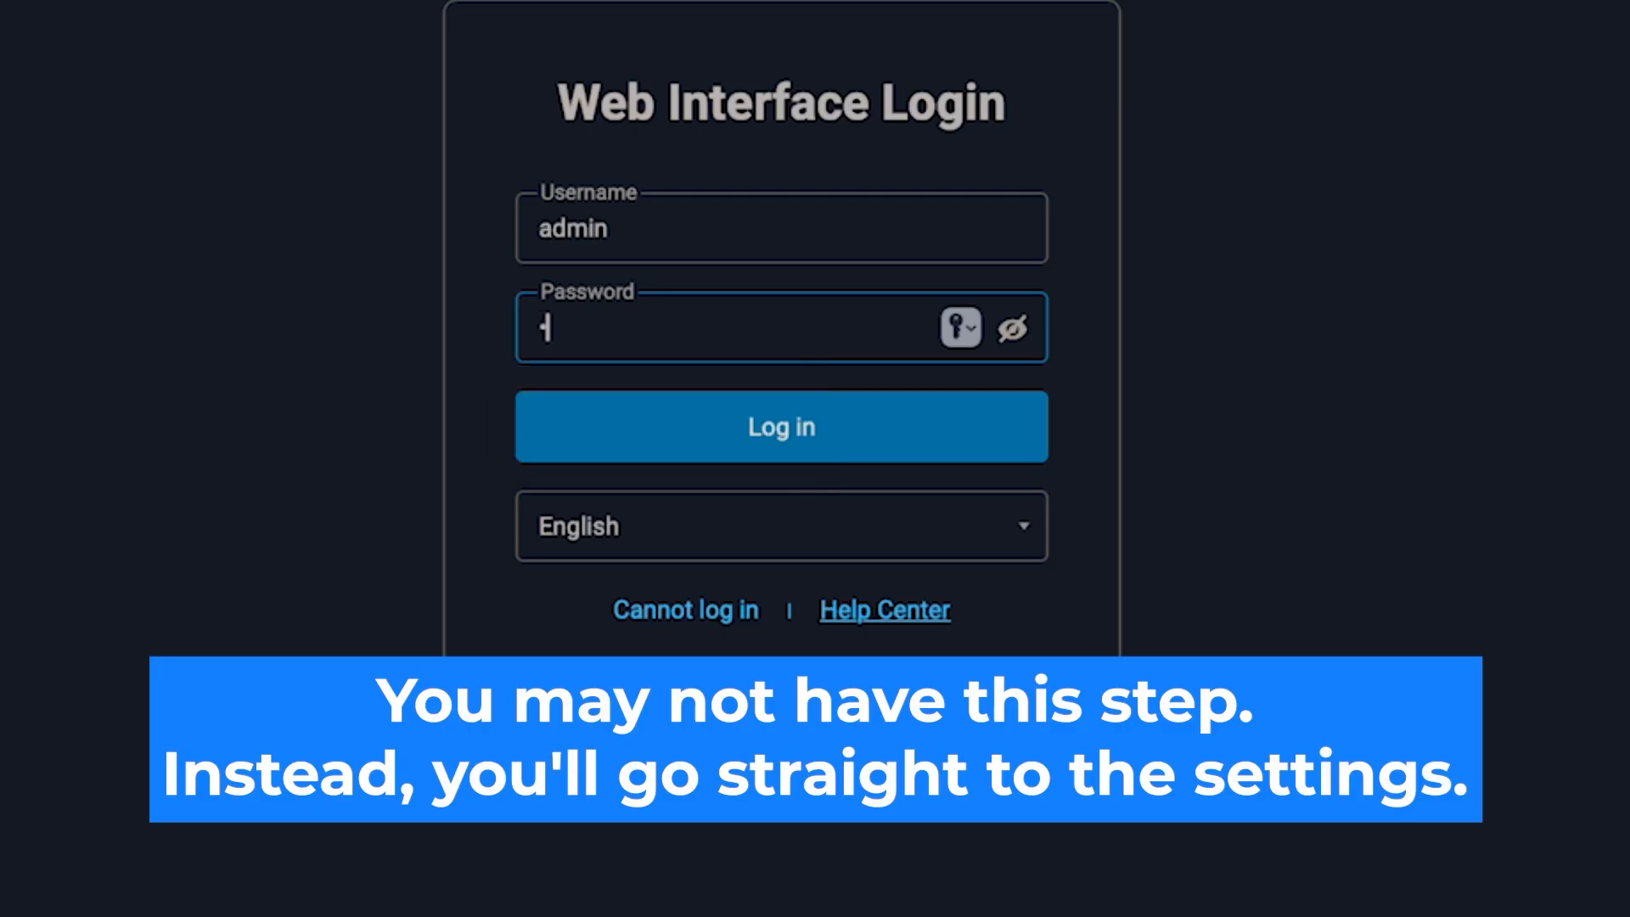
{"action": "type", "text": "•••••"}
{"action": "key", "text": "Return"}
{"action": "left_click", "coordinate": [816, 429]}
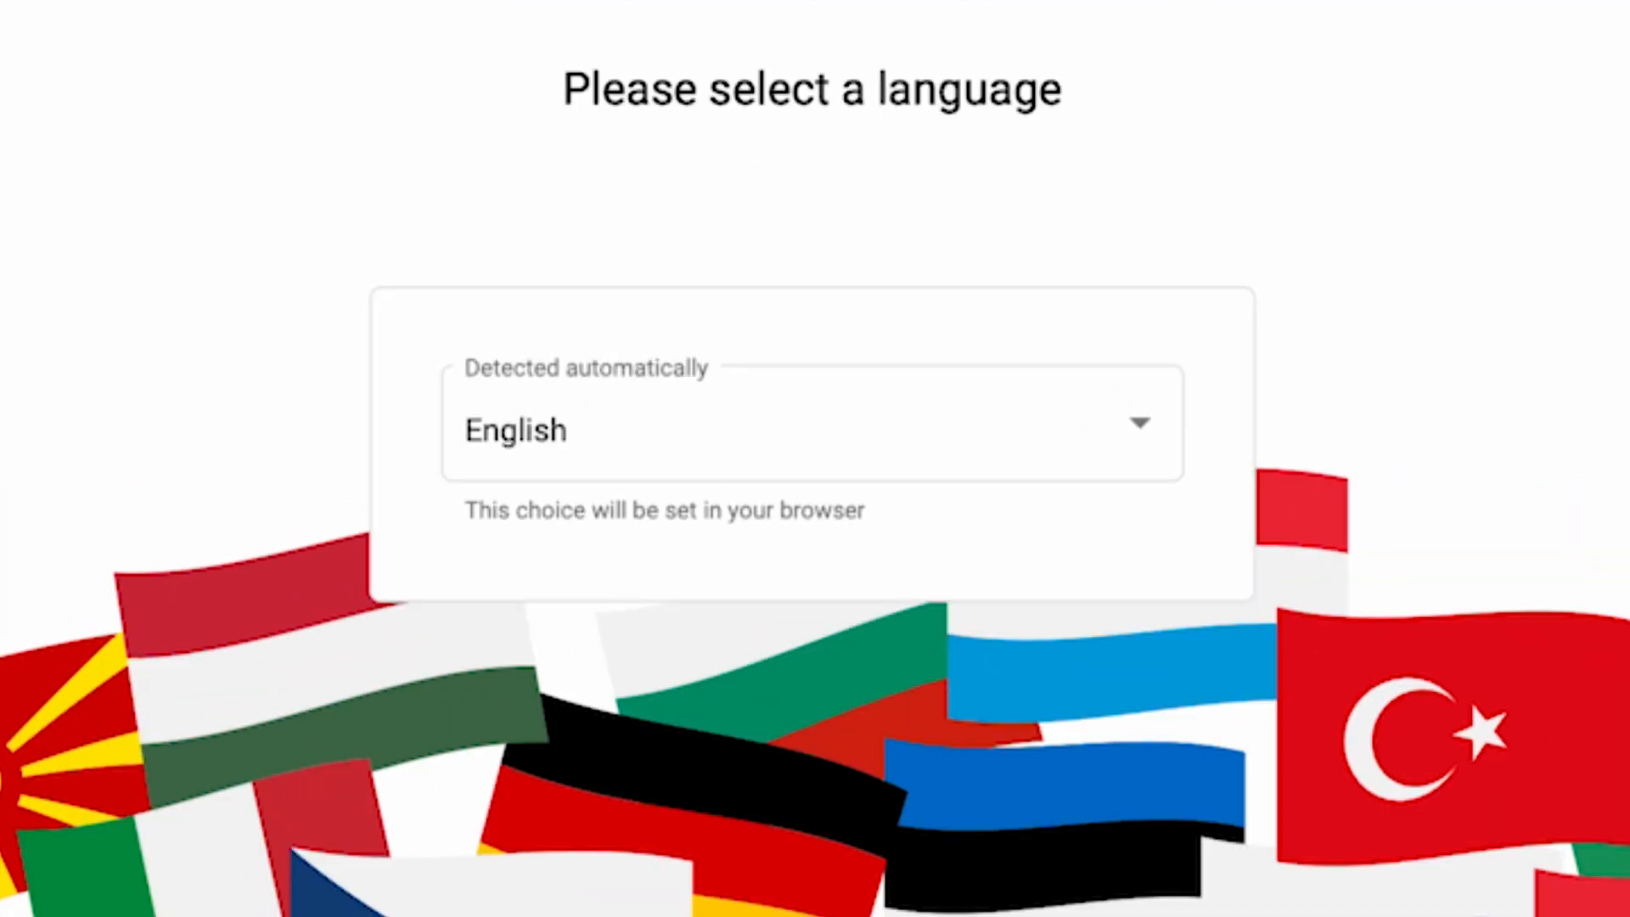
- Confirm English in the language list and launch the setup wizard
{"action": "left_click", "coordinate": [1132, 441]}
{"action": "scroll", "coordinate": [1059, 680], "scroll_direction": "down", "scroll_amount": 5}
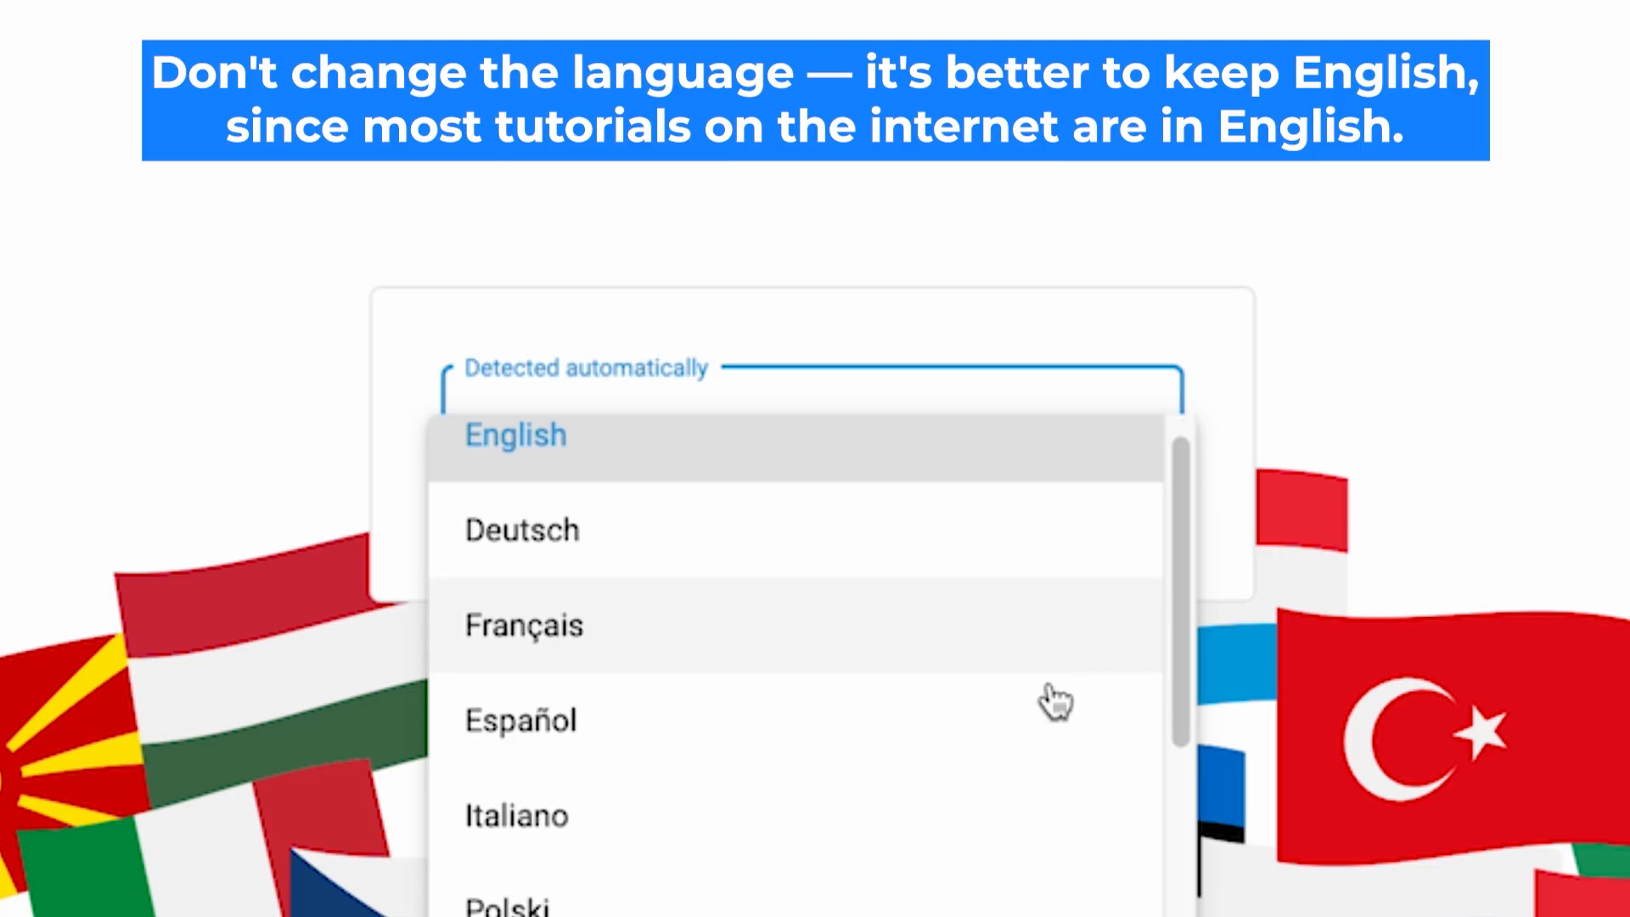
{"action": "scroll", "coordinate": [1030, 904], "scroll_direction": "up", "scroll_amount": 5}
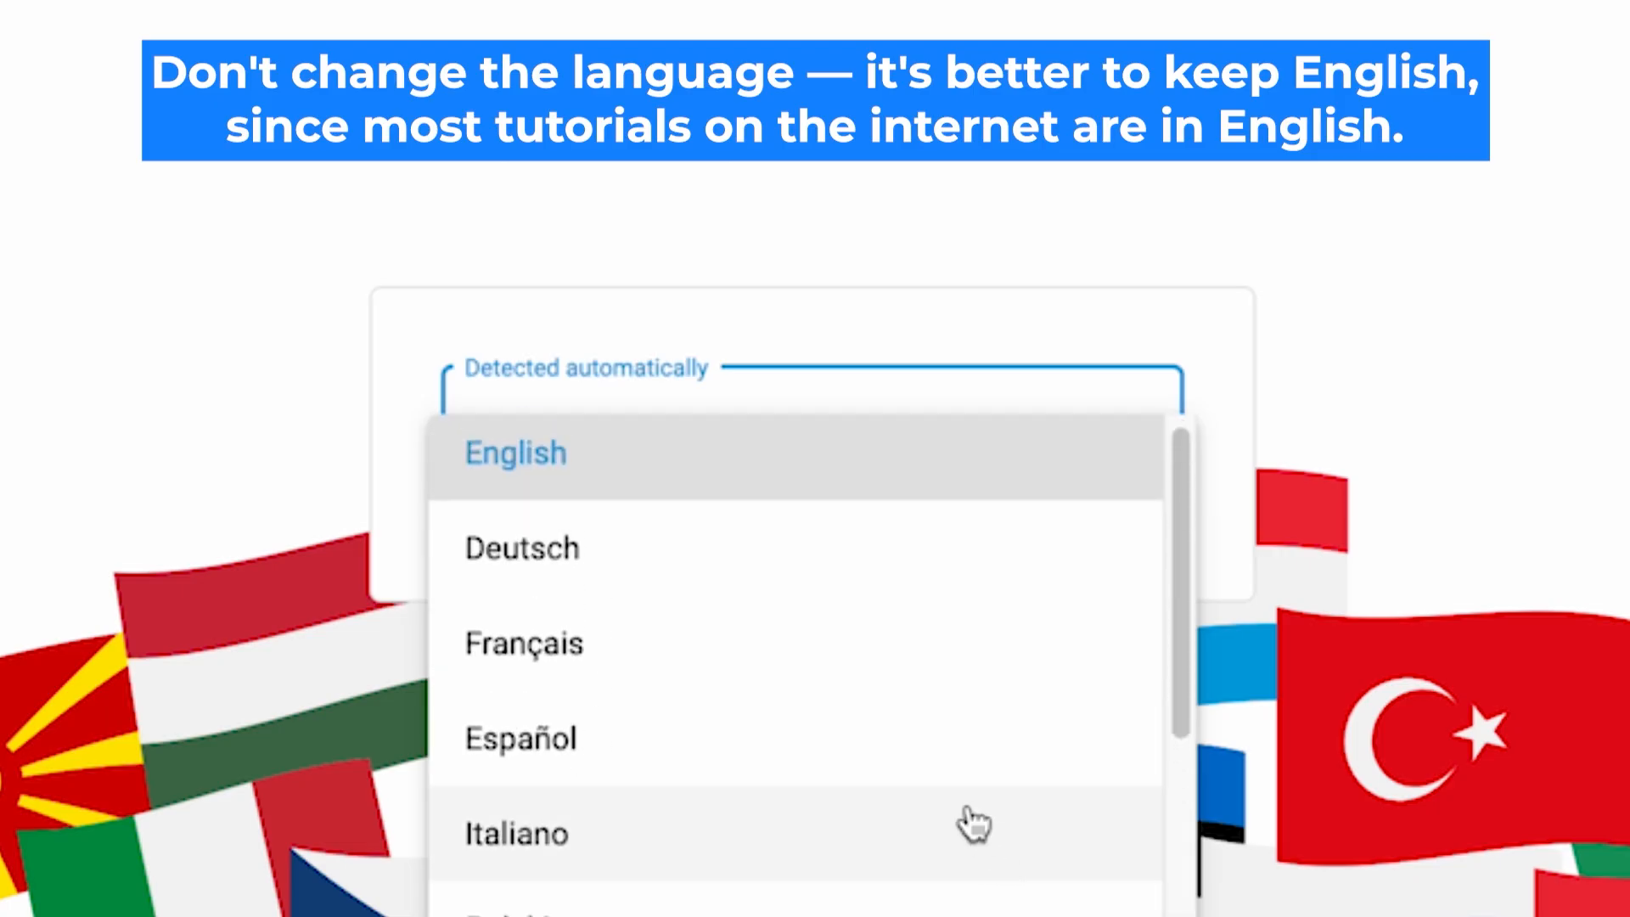
{"action": "left_click", "coordinate": [760, 467]}
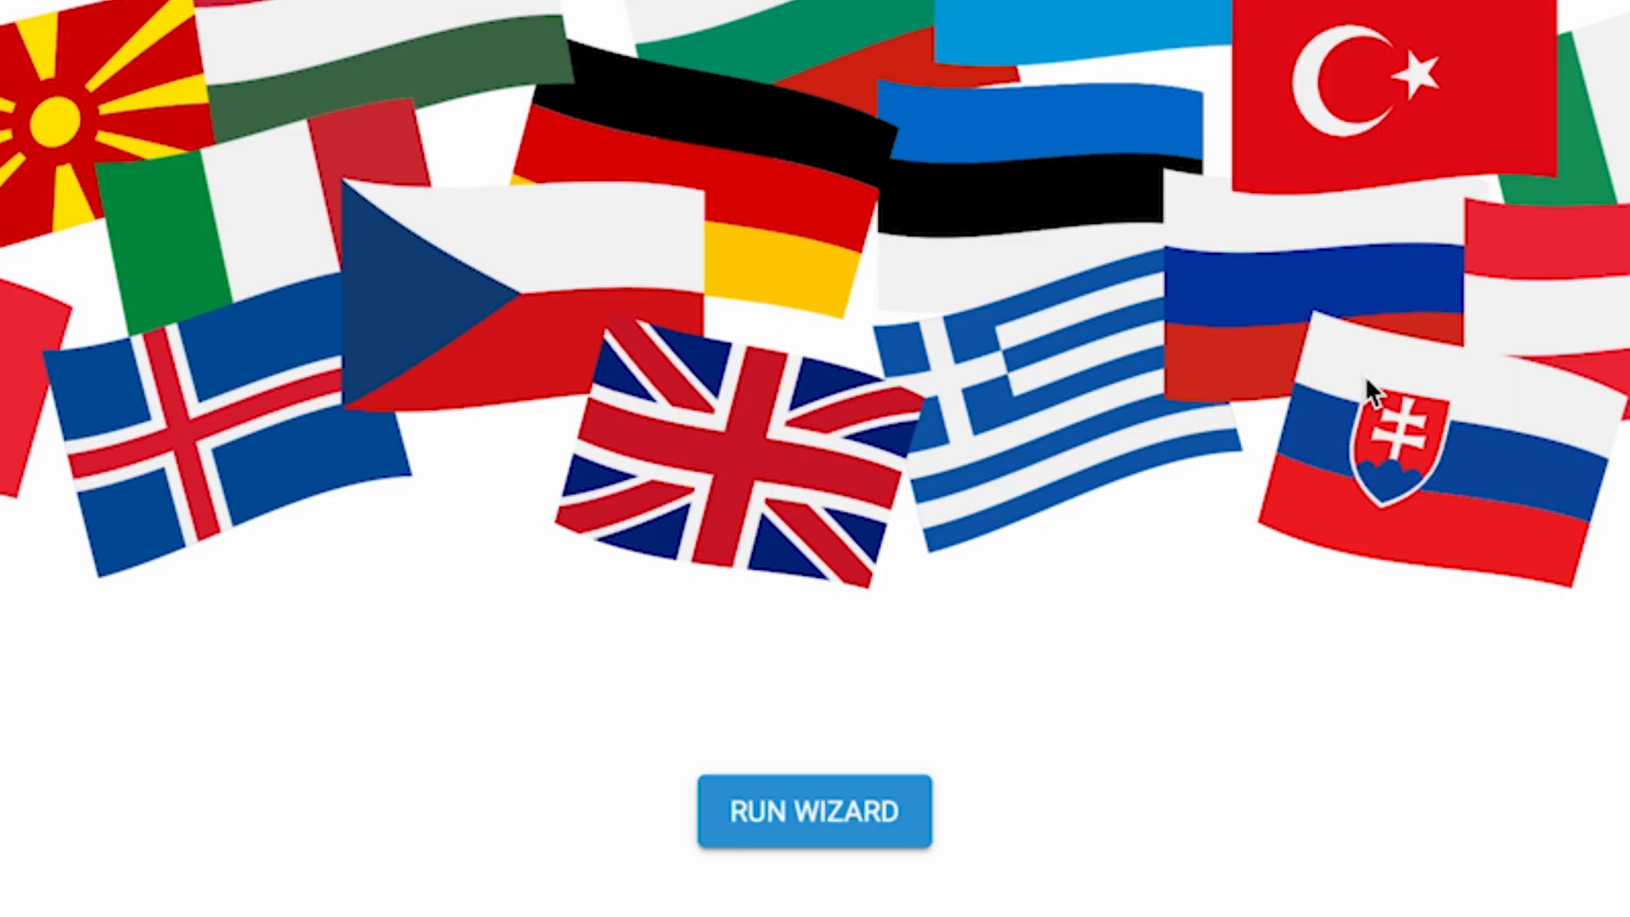
{"action": "left_click", "coordinate": [839, 820]}
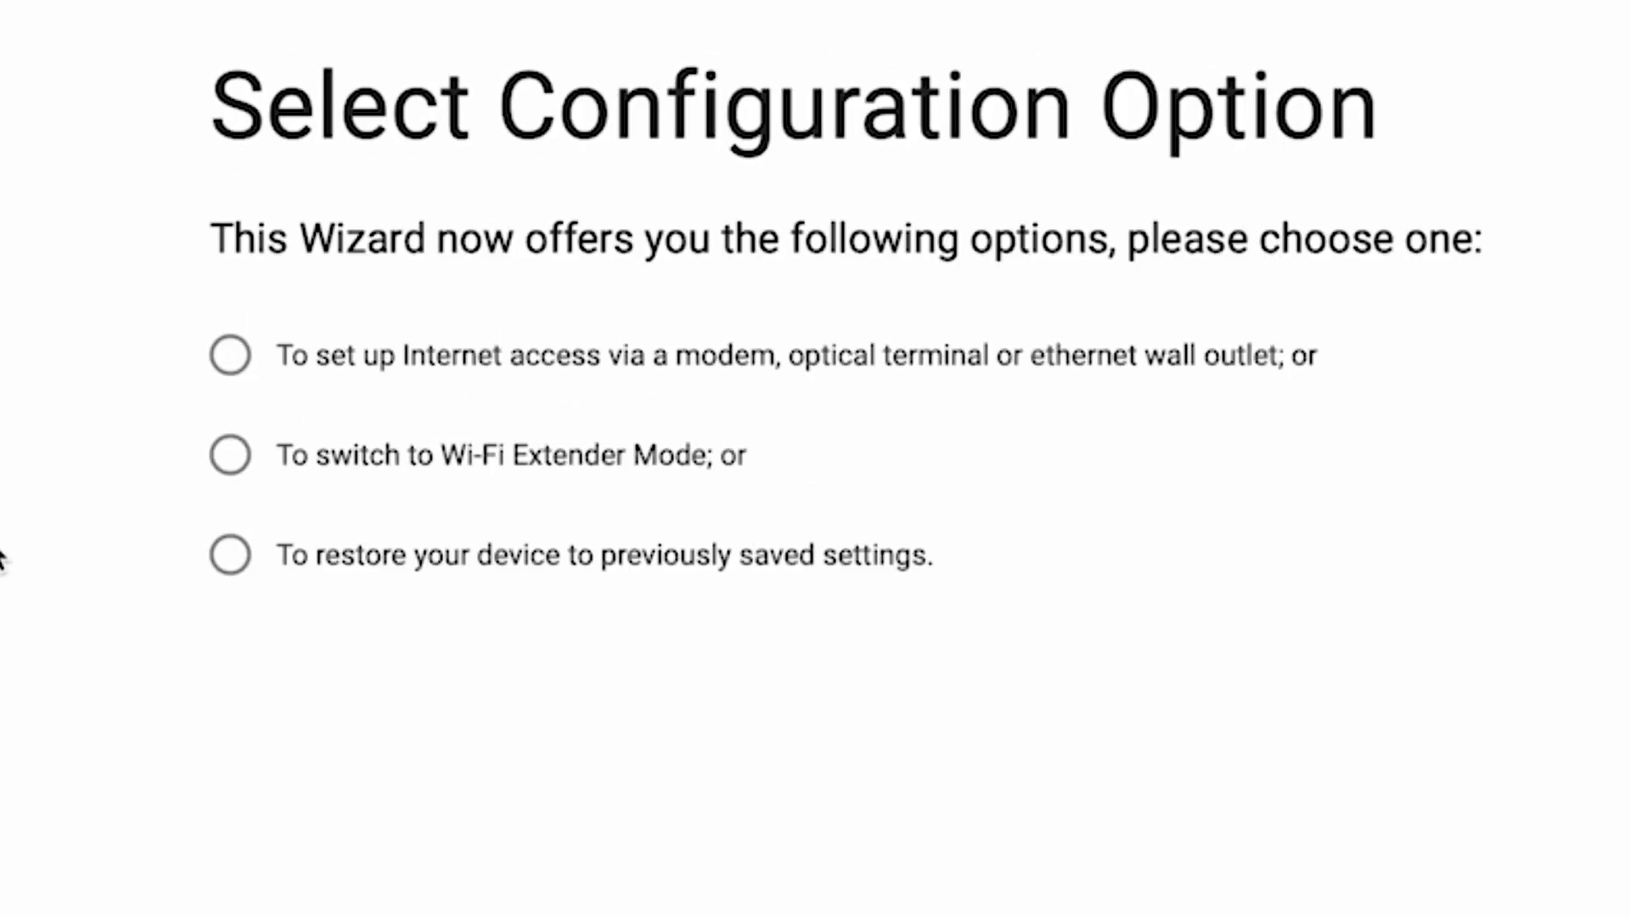
- Choose Internet access setup, then accept the EULA and the Device Privacy Notice
{"action": "left_click", "coordinate": [227, 355]}
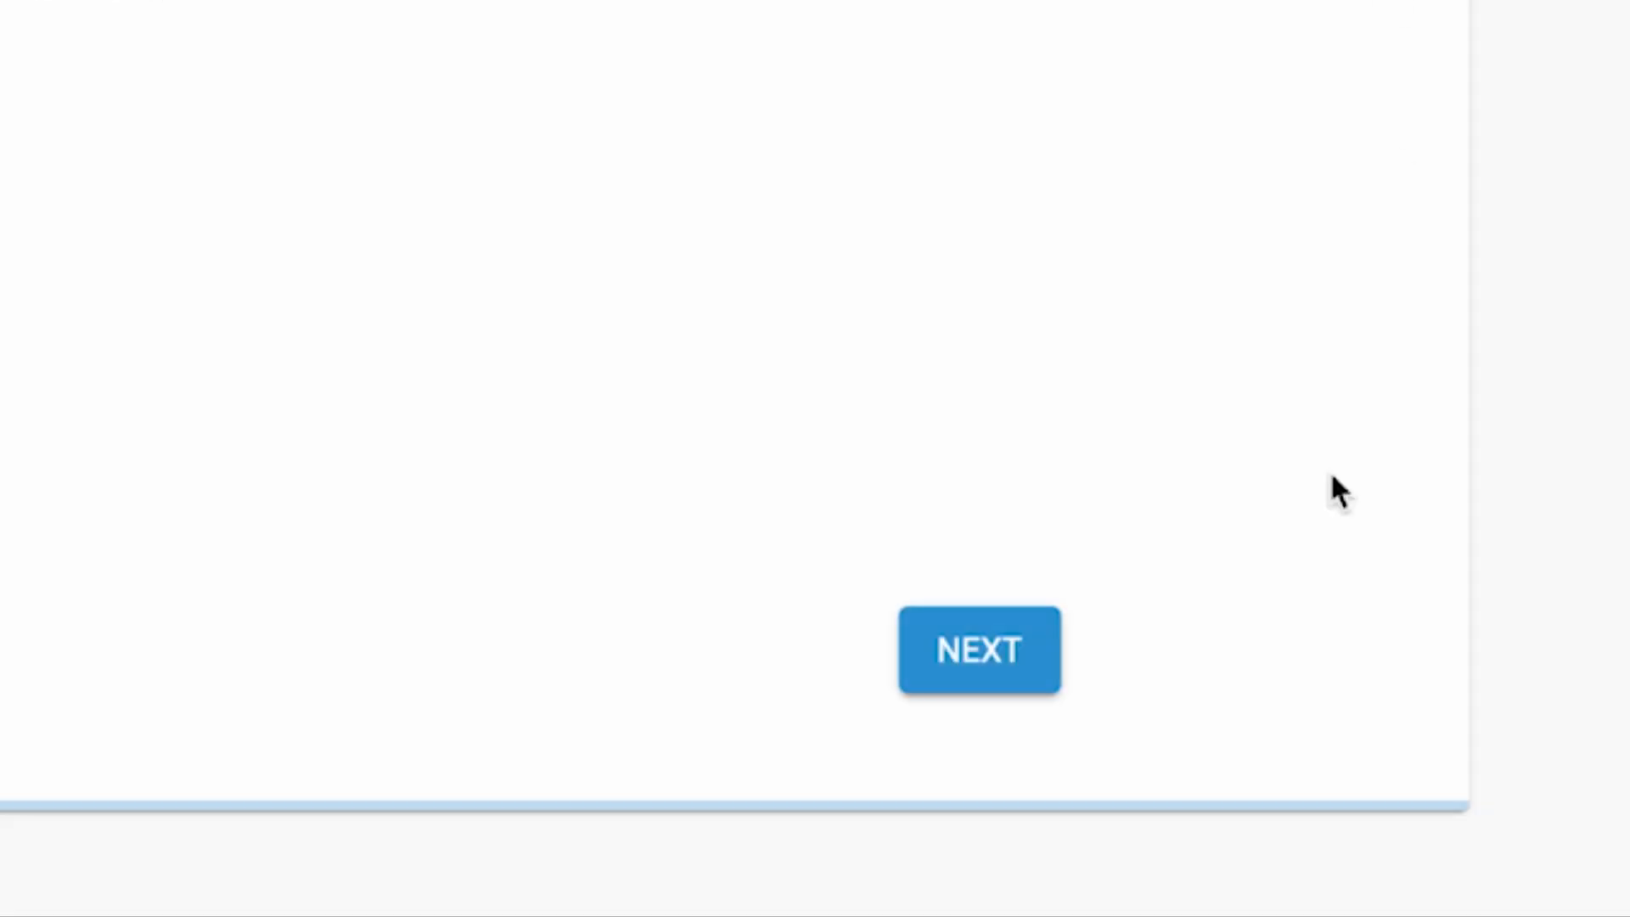
{"action": "left_click", "coordinate": [998, 650]}
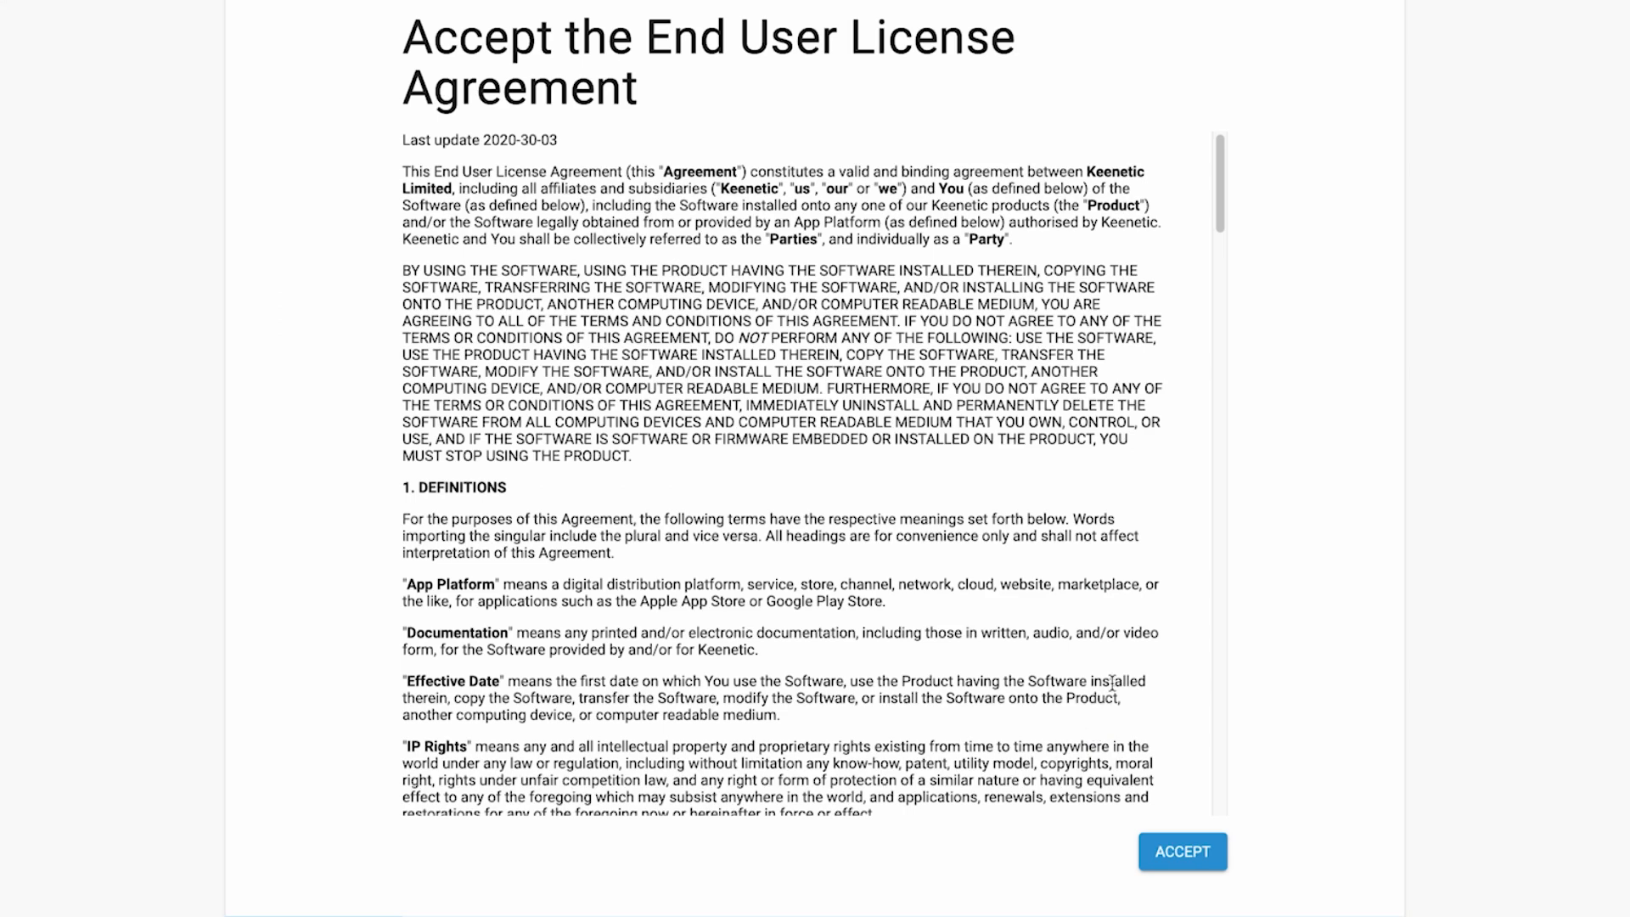
{"action": "scroll", "coordinate": [1114, 680], "scroll_direction": "down", "scroll_amount": 20}
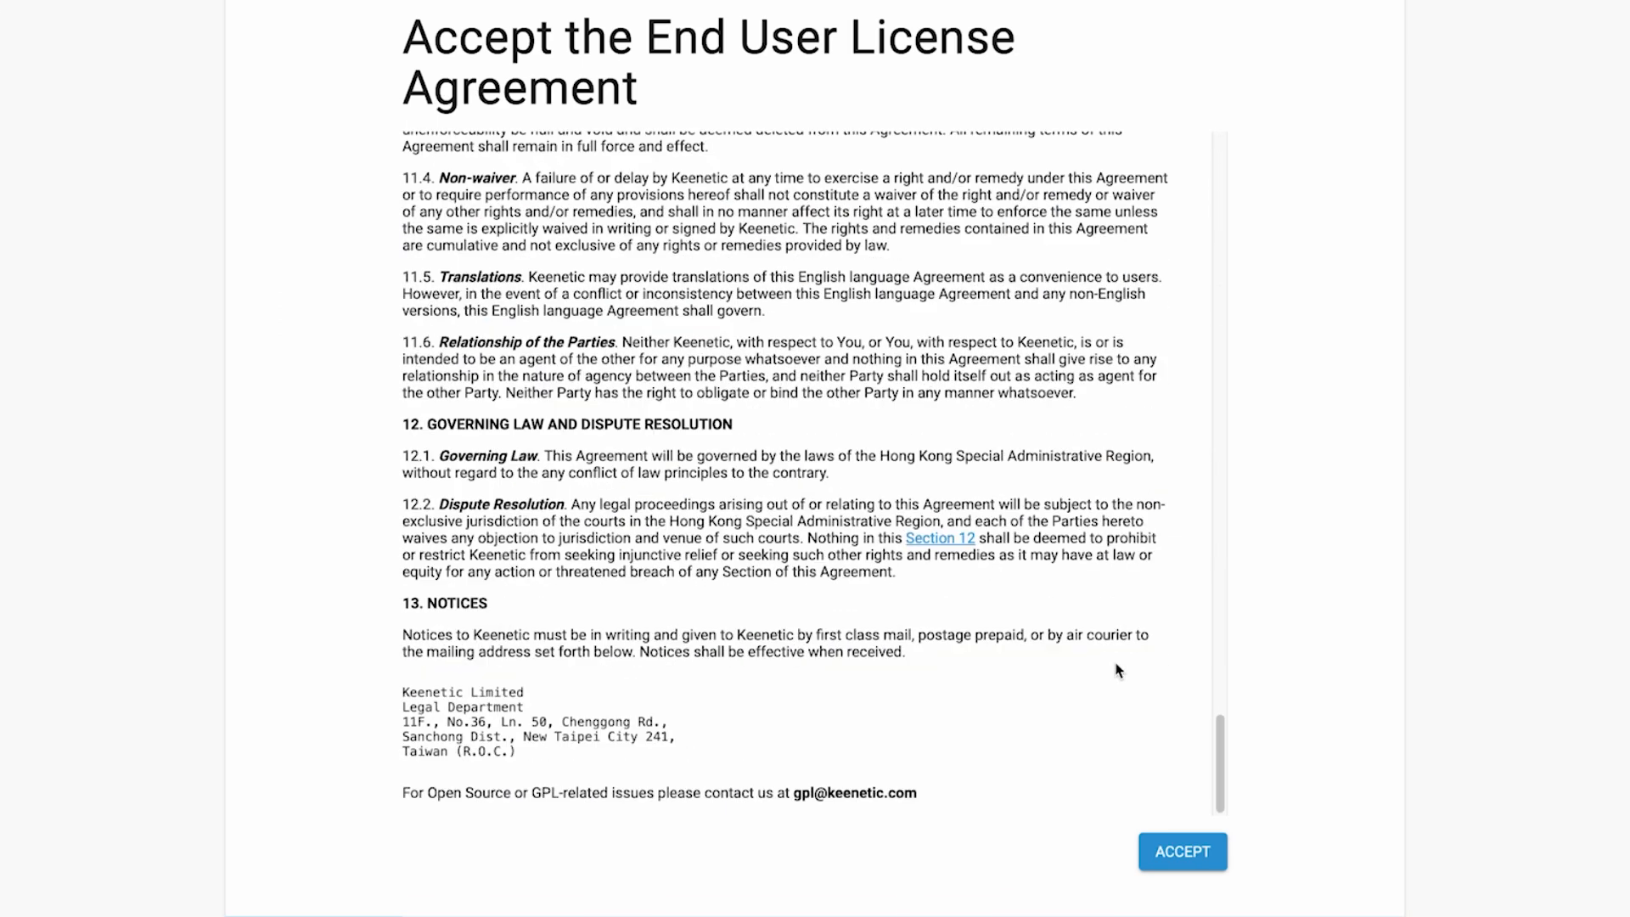
{"action": "left_click", "coordinate": [1188, 852]}
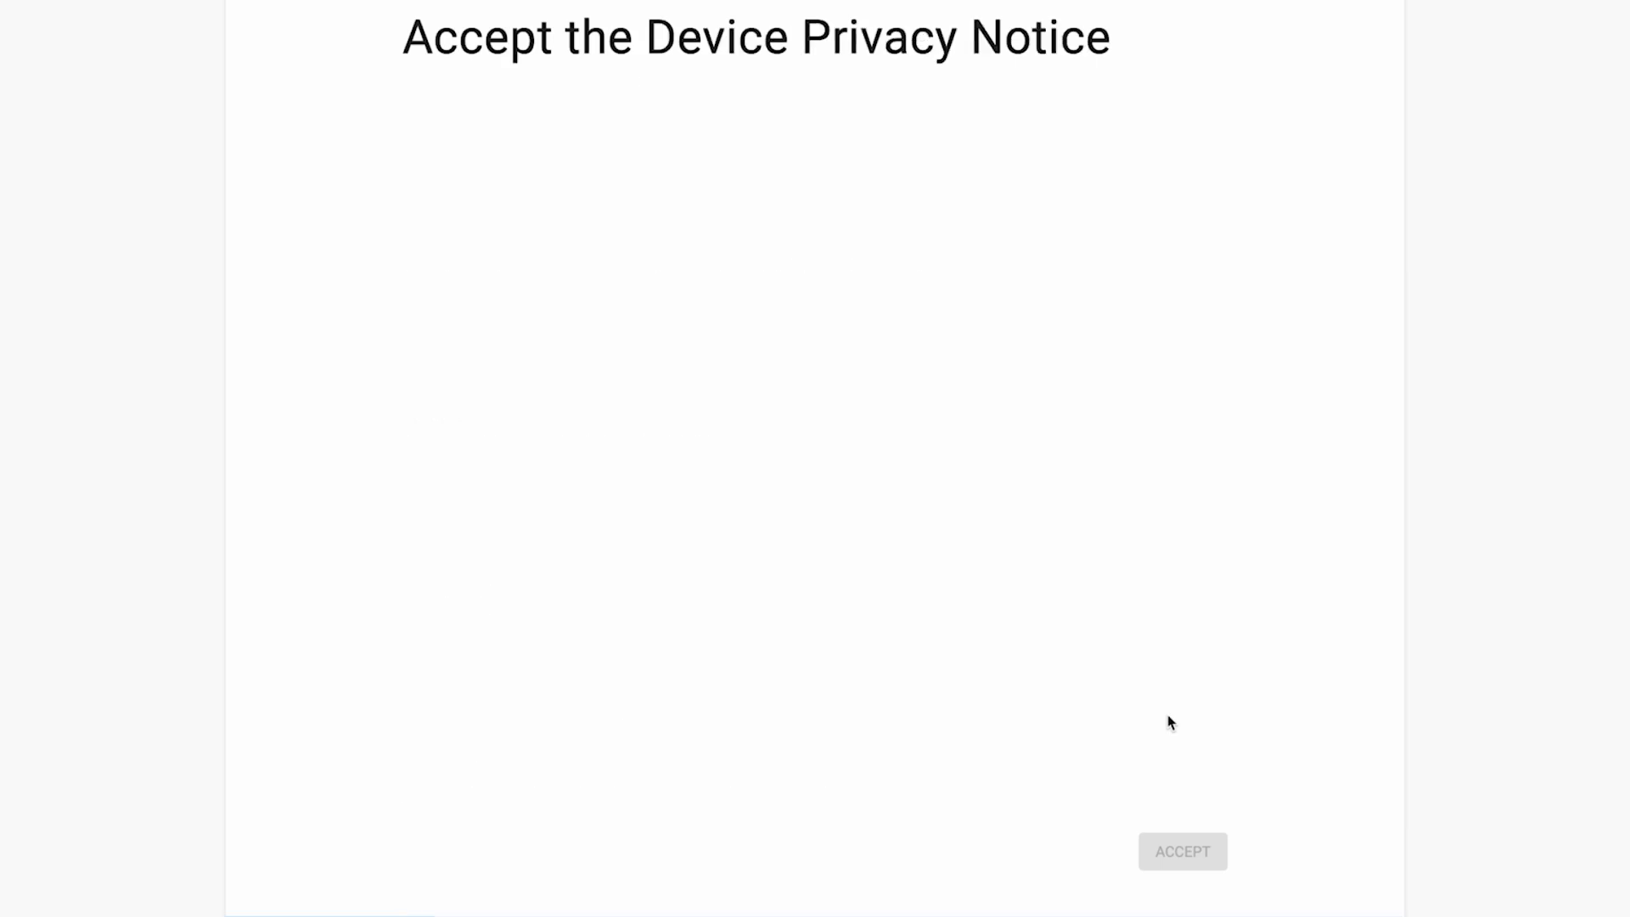
{"action": "scroll", "coordinate": [1169, 722], "scroll_direction": "down", "scroll_amount": 10}
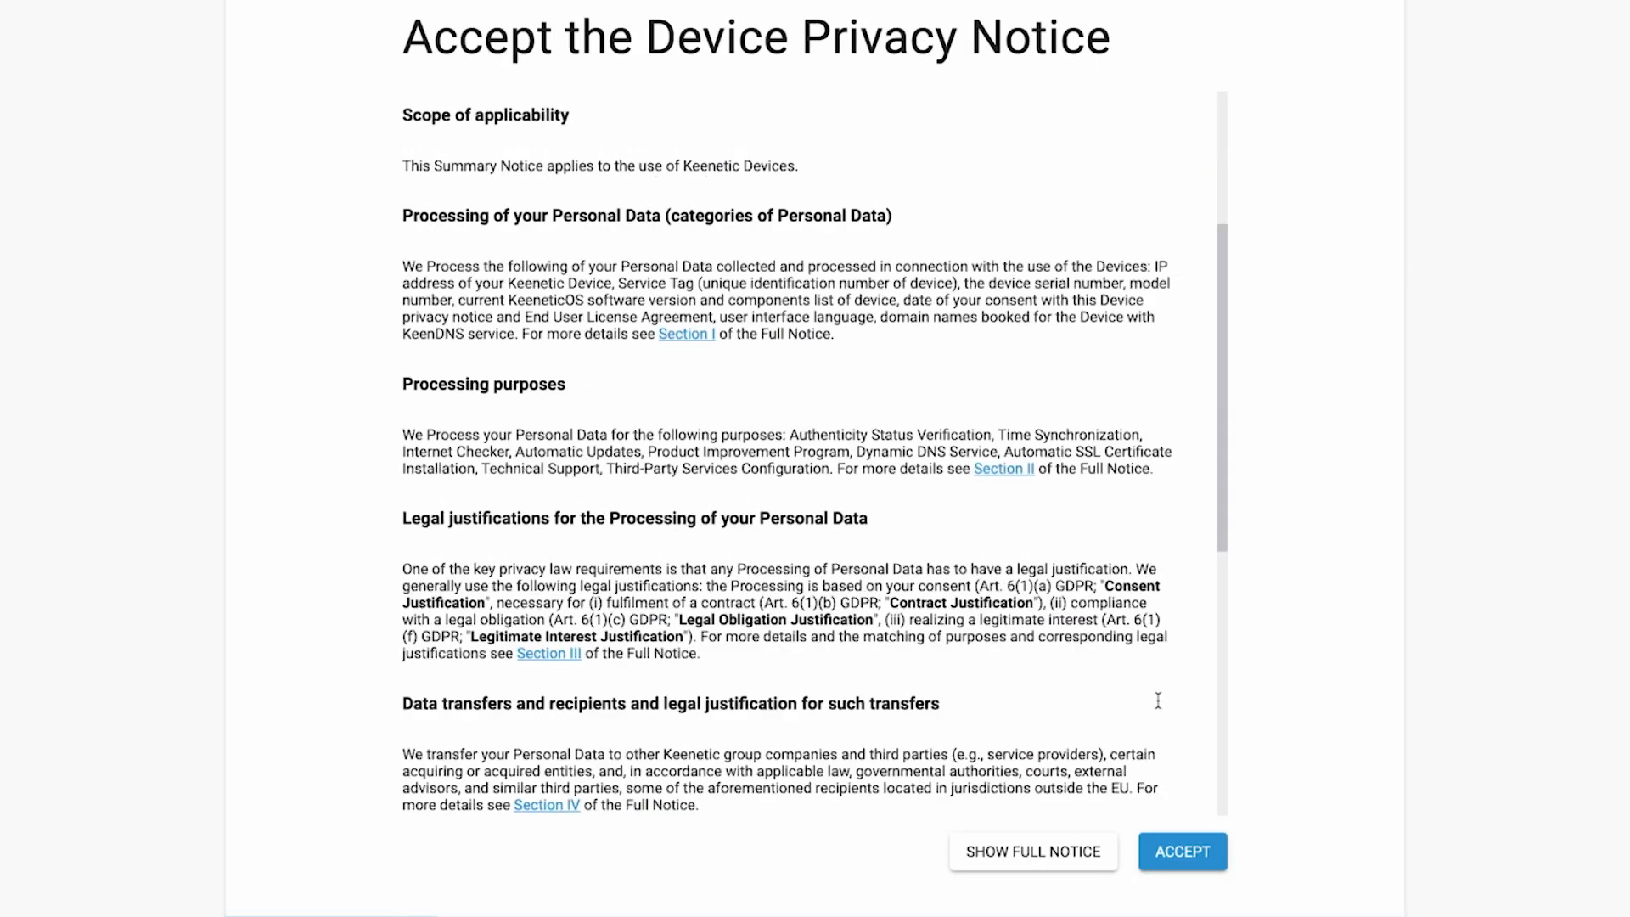
{"action": "left_click", "coordinate": [1183, 853]}
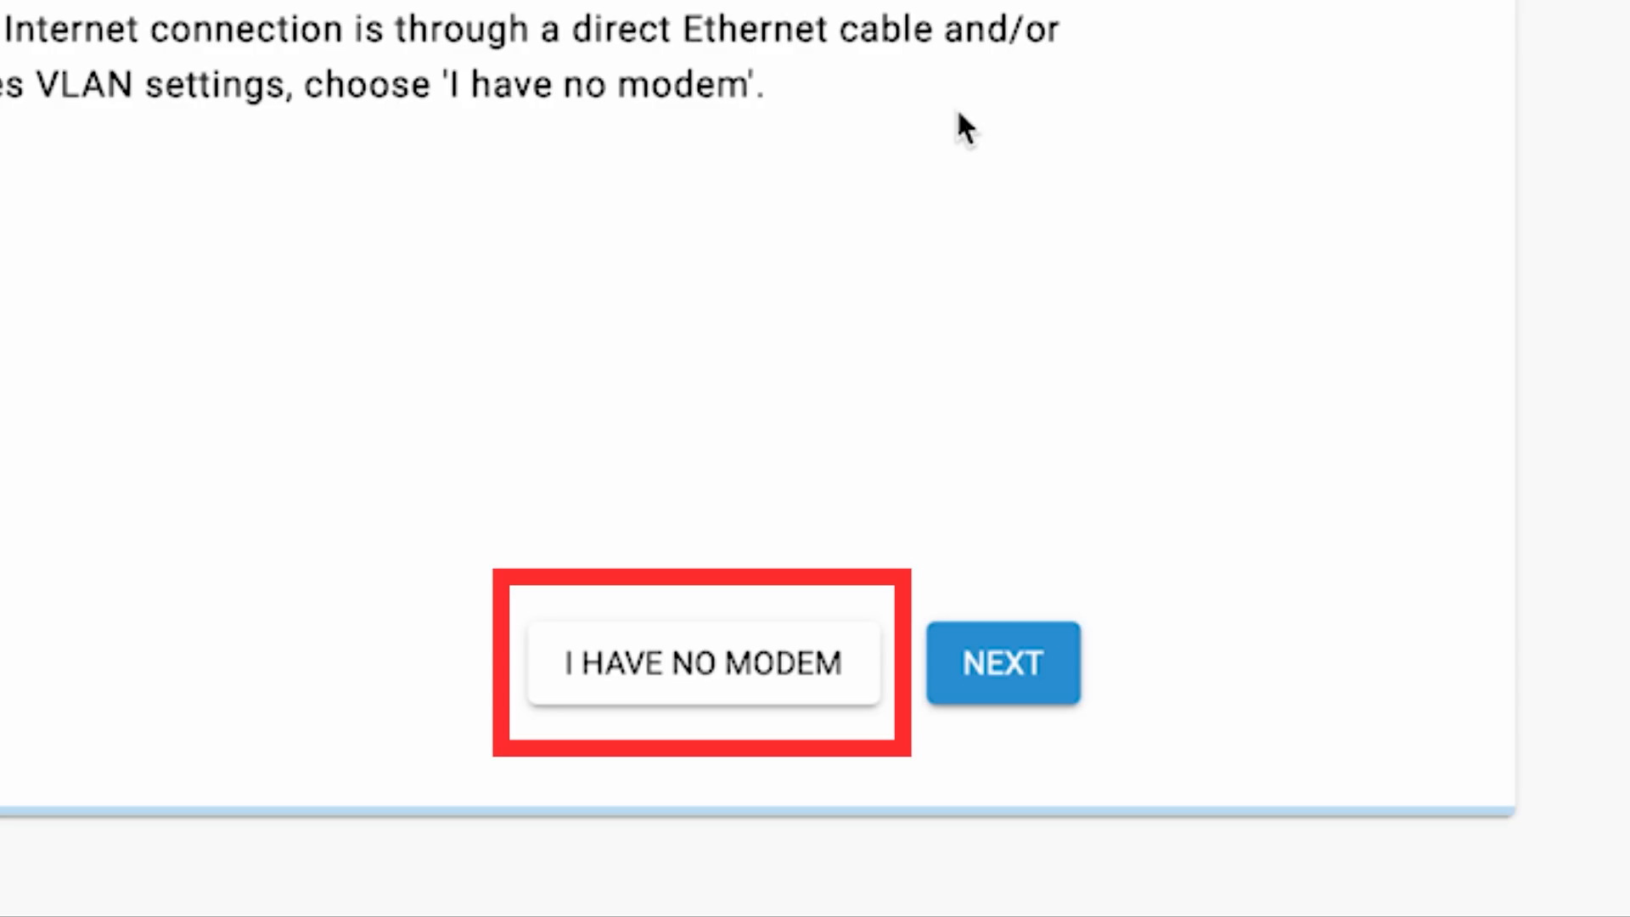
- Select 'I have no modem' and continue through the following page
{"action": "left_click", "coordinate": [751, 674]}
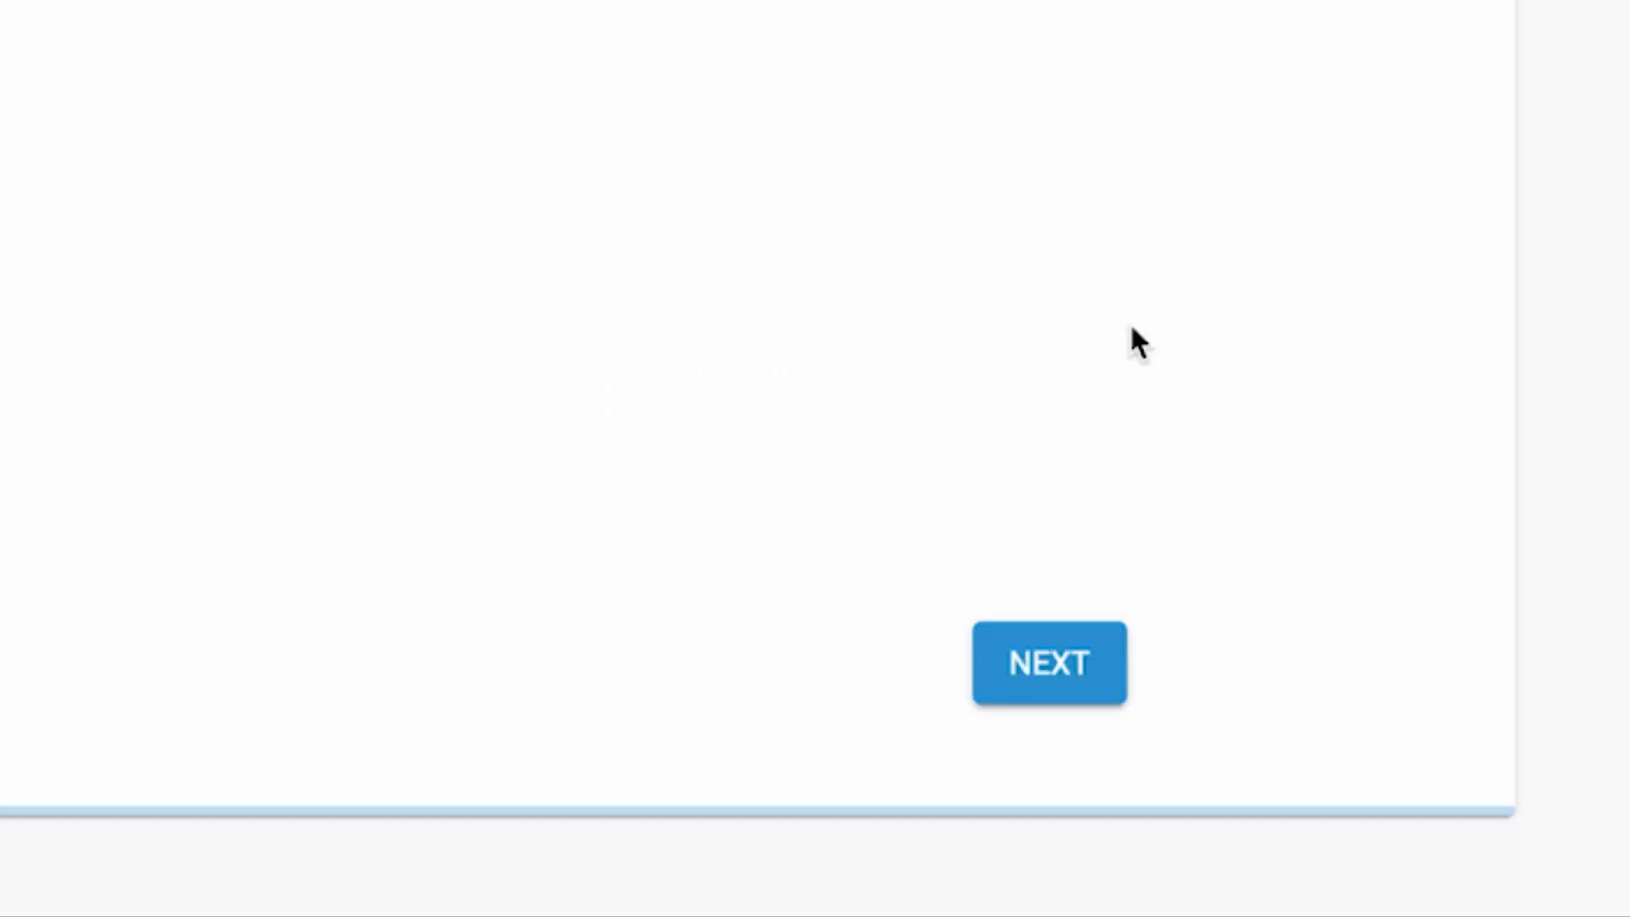
{"action": "left_click", "coordinate": [1071, 688]}
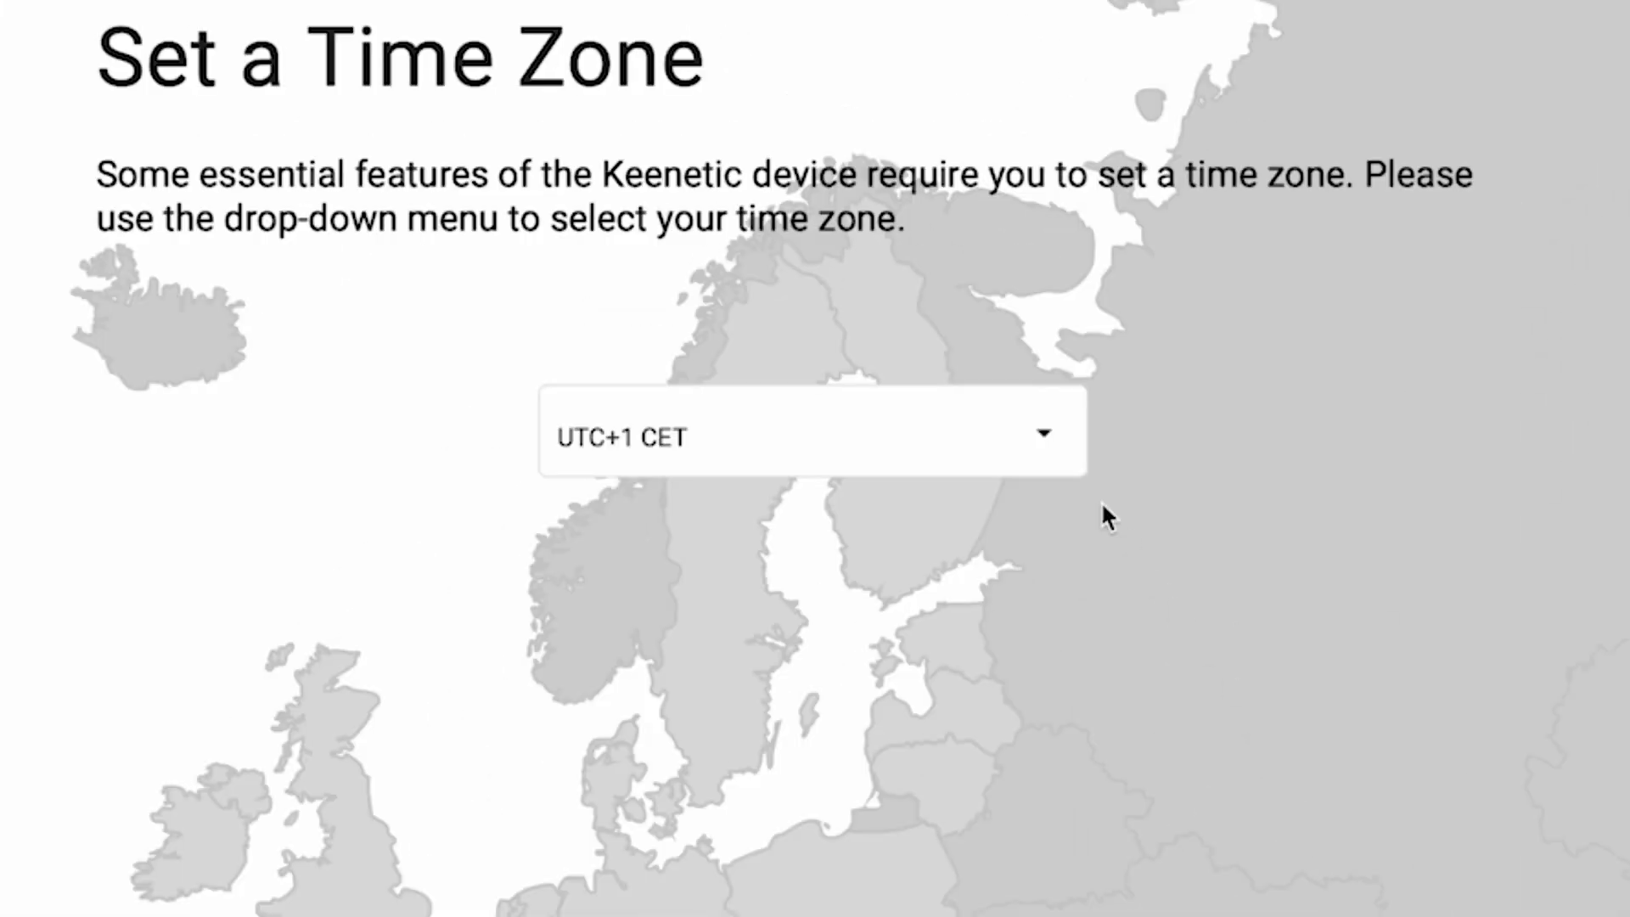
- Select UTC+1 Europe/Zurich as the time zone and continue
{"action": "left_click", "coordinate": [945, 252]}
{"action": "scroll", "coordinate": [1001, 702], "scroll_direction": "down", "scroll_amount": 20}
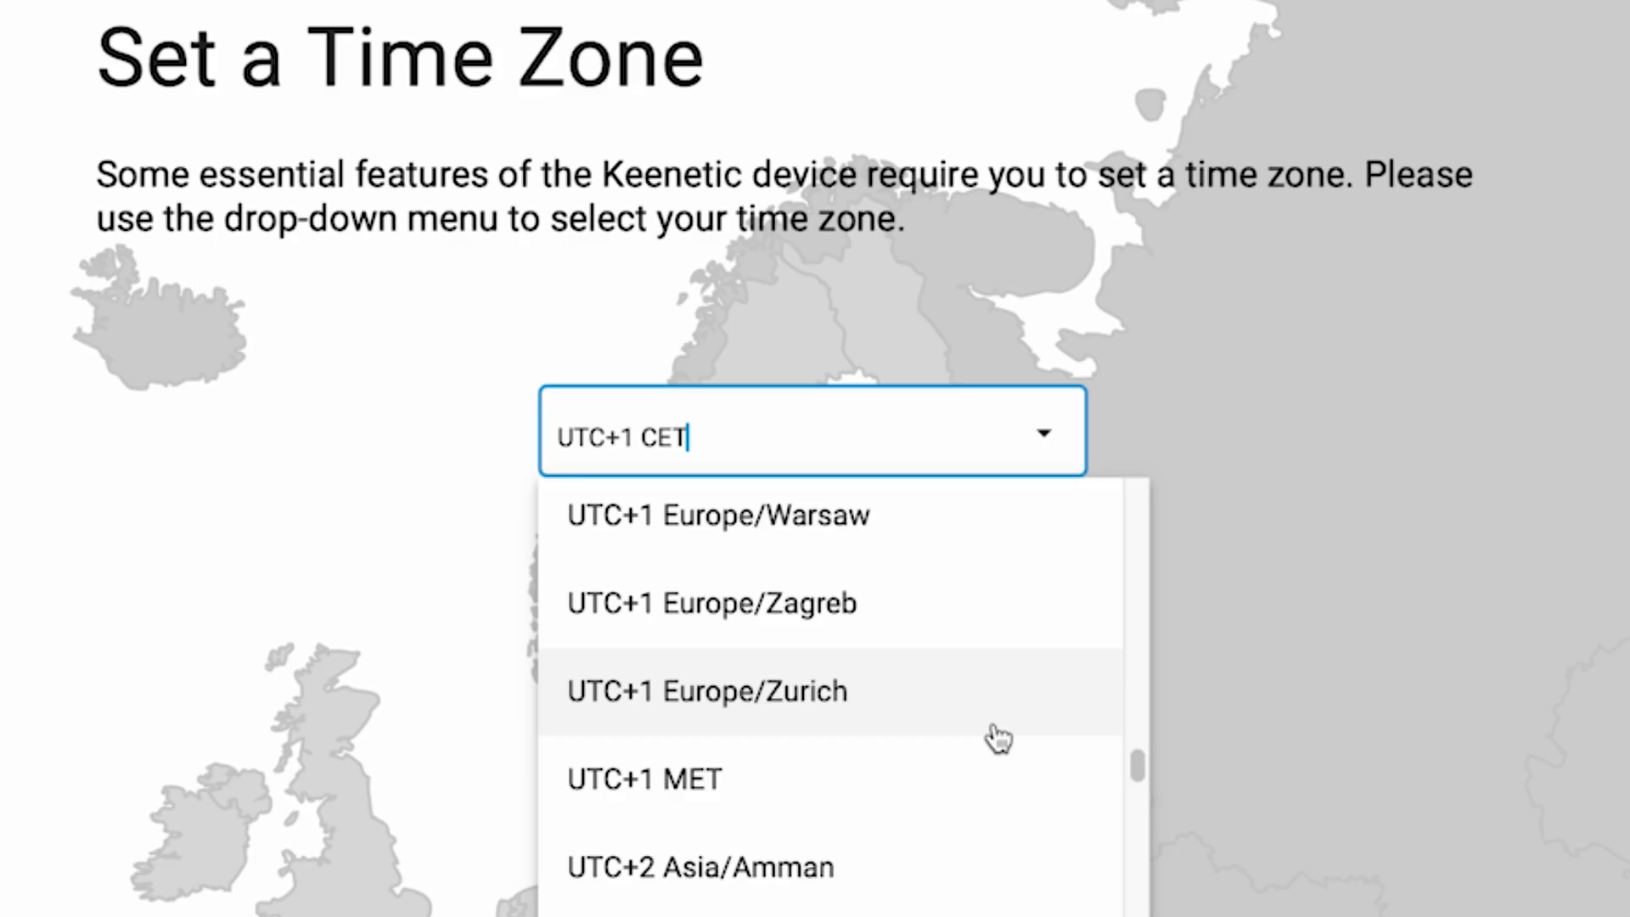
{"action": "left_click", "coordinate": [995, 728]}
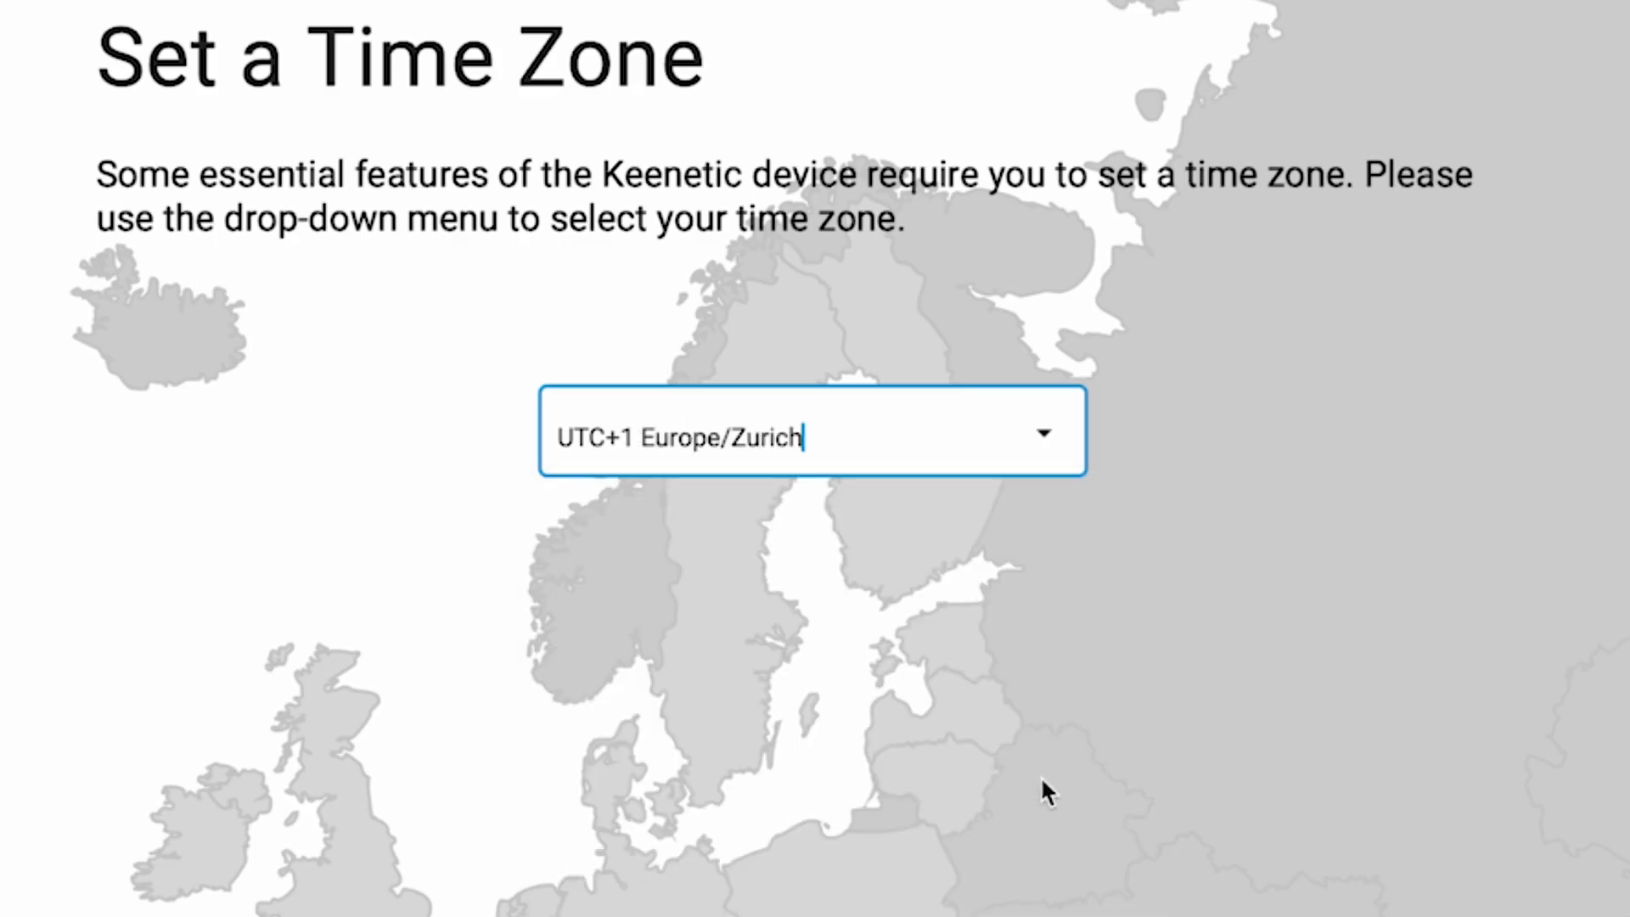
{"action": "left_click", "coordinate": [1095, 679]}
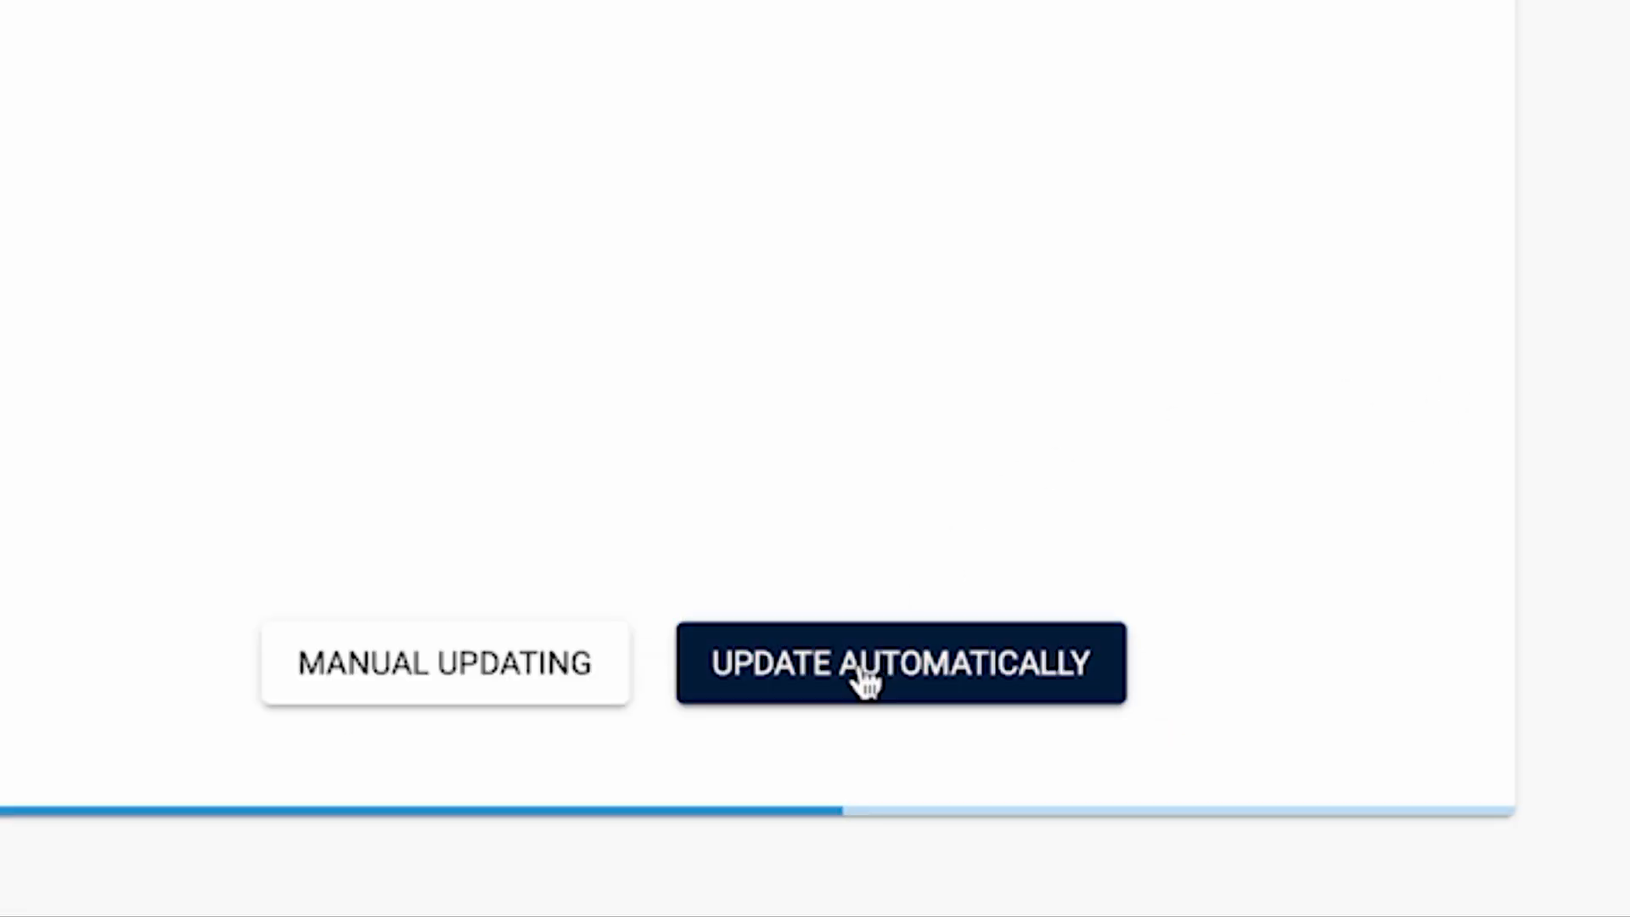
- Choose automatic updates, then enter a new administrator password and show it in plain text
{"action": "left_click", "coordinate": [865, 680]}
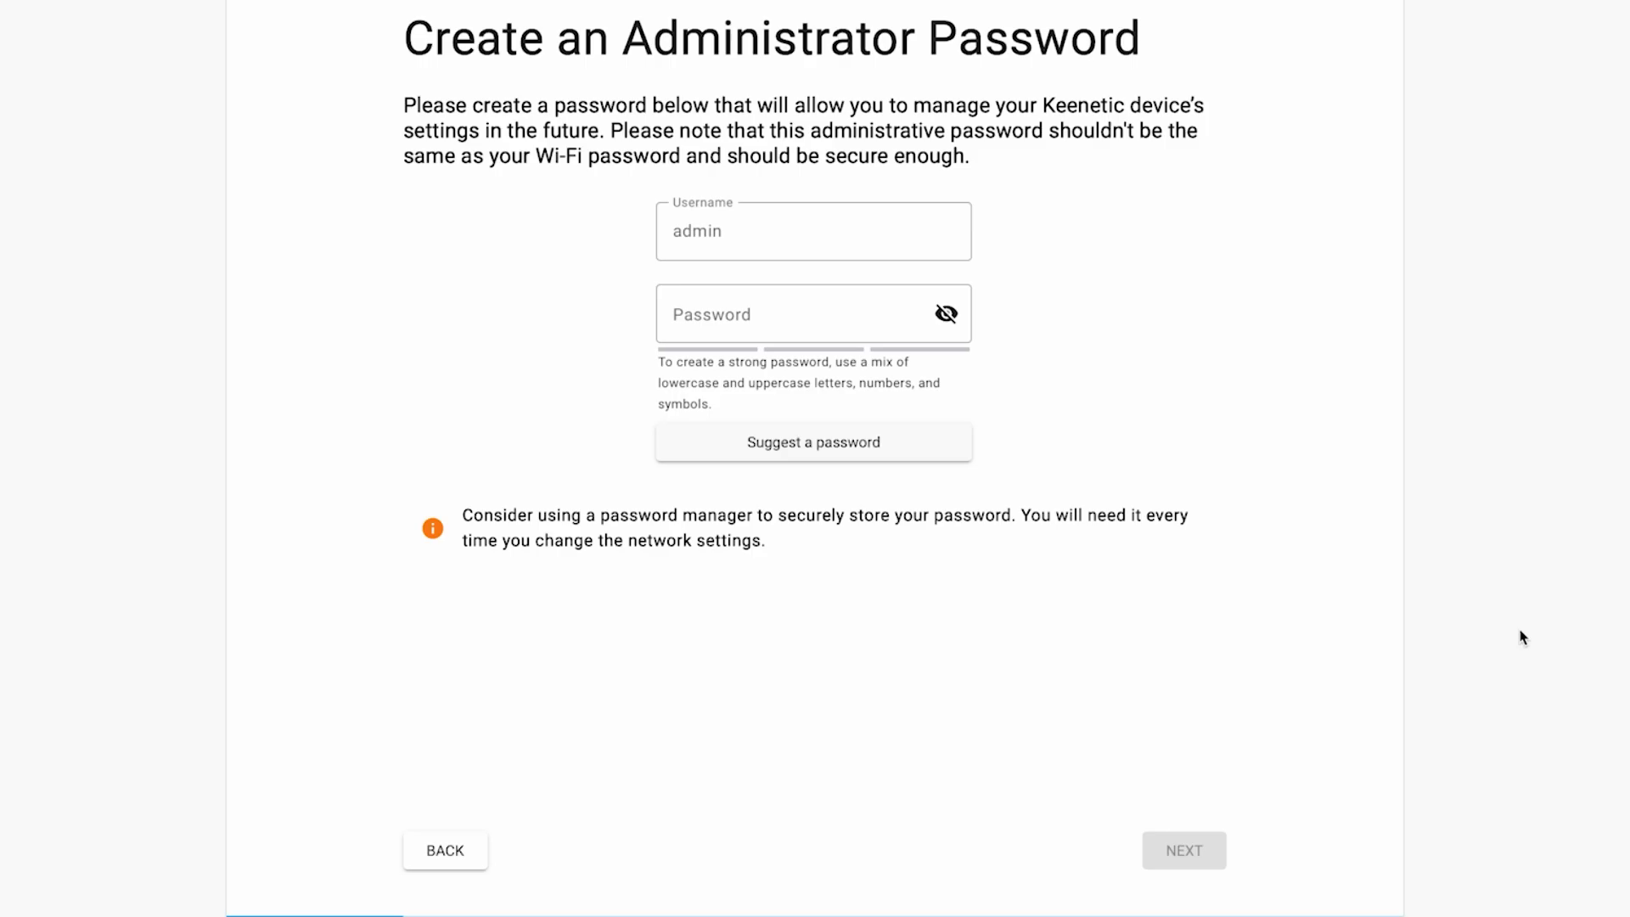
{"action": "left_click", "coordinate": [914, 169]}
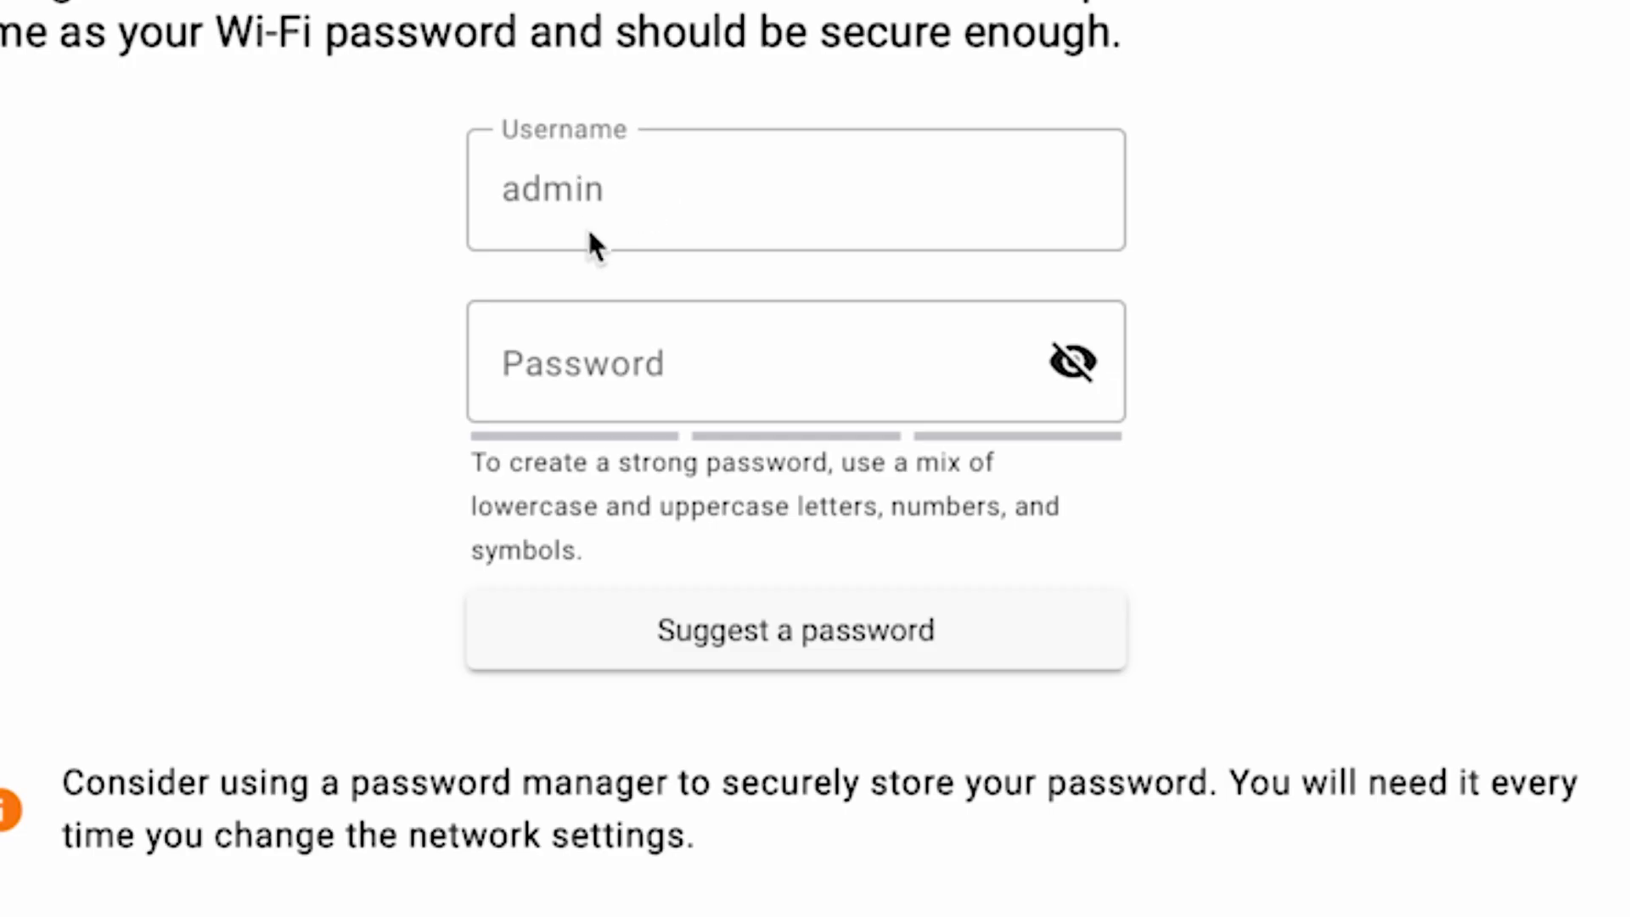
{"action": "left_click", "coordinate": [564, 368]}
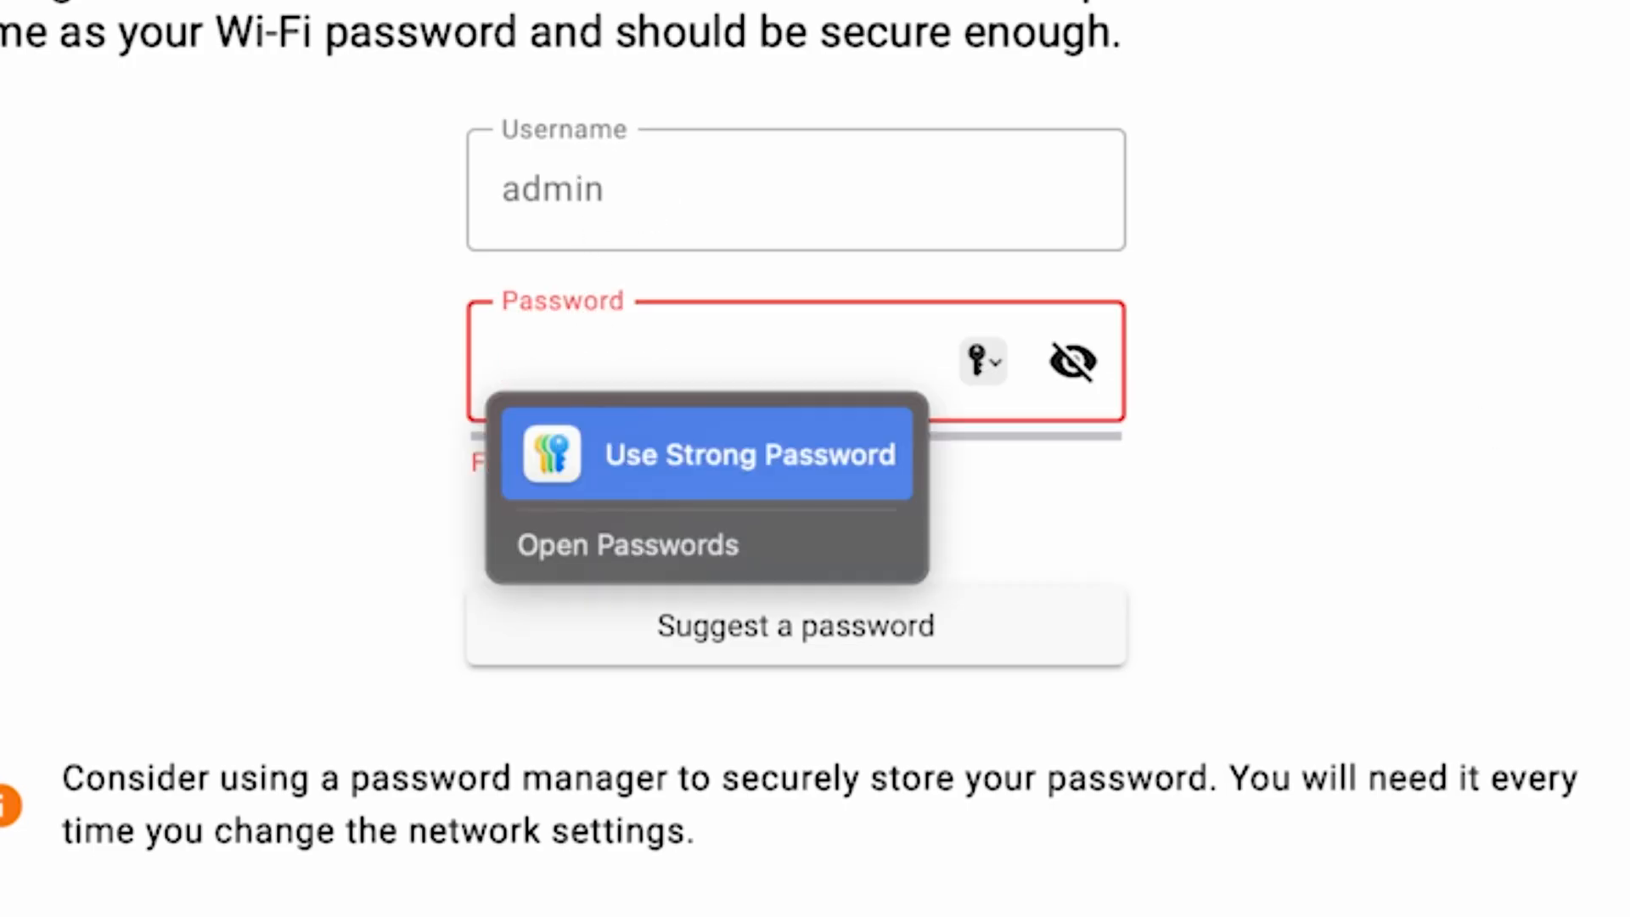
{"action": "type", "text": "•••••"}
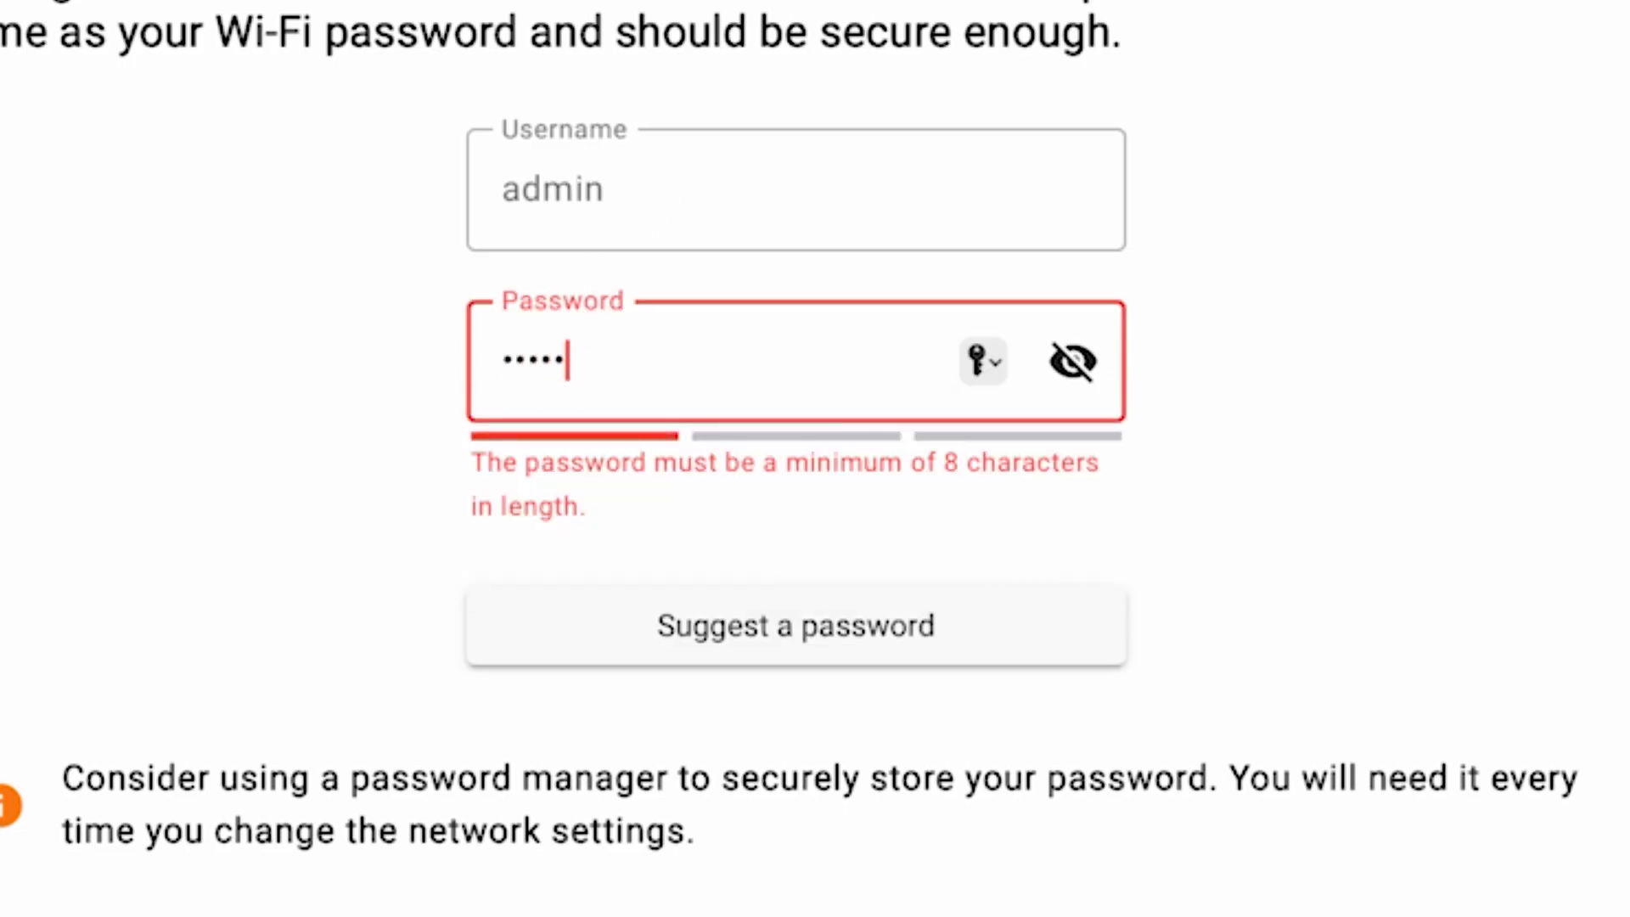
{"action": "type", "text": "•••"}
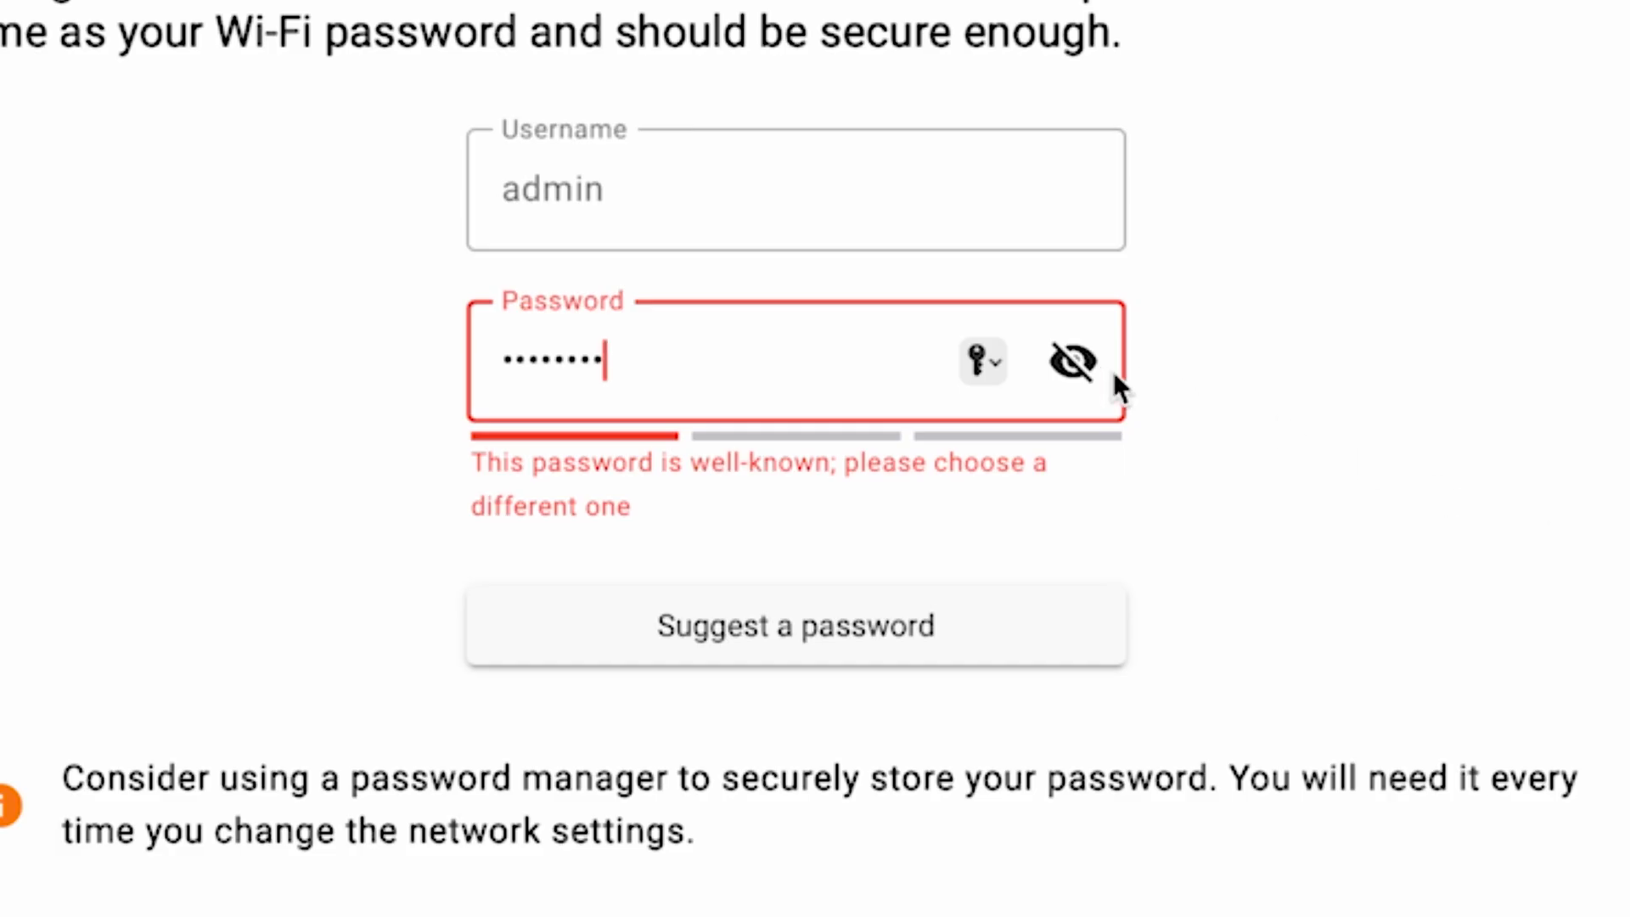
{"action": "left_click", "coordinate": [1073, 361]}
{"action": "type", "text": "123456"}
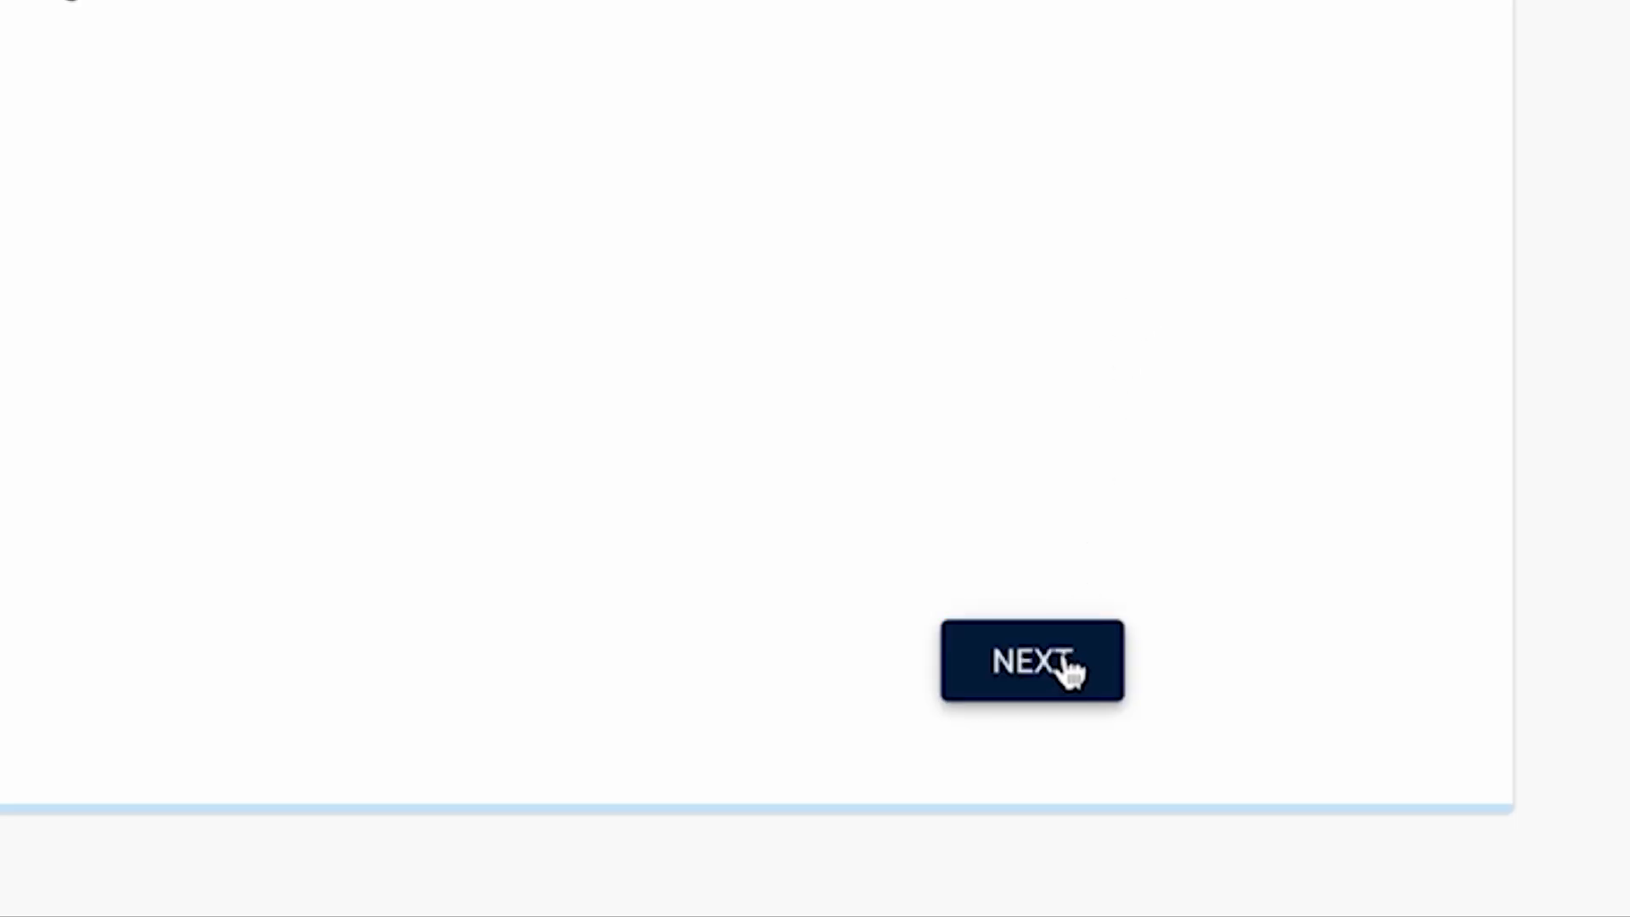
- Restrict the update schedule to Mondays only, 03:00 to 06:00, and continue
{"action": "left_click", "coordinate": [1066, 667]}
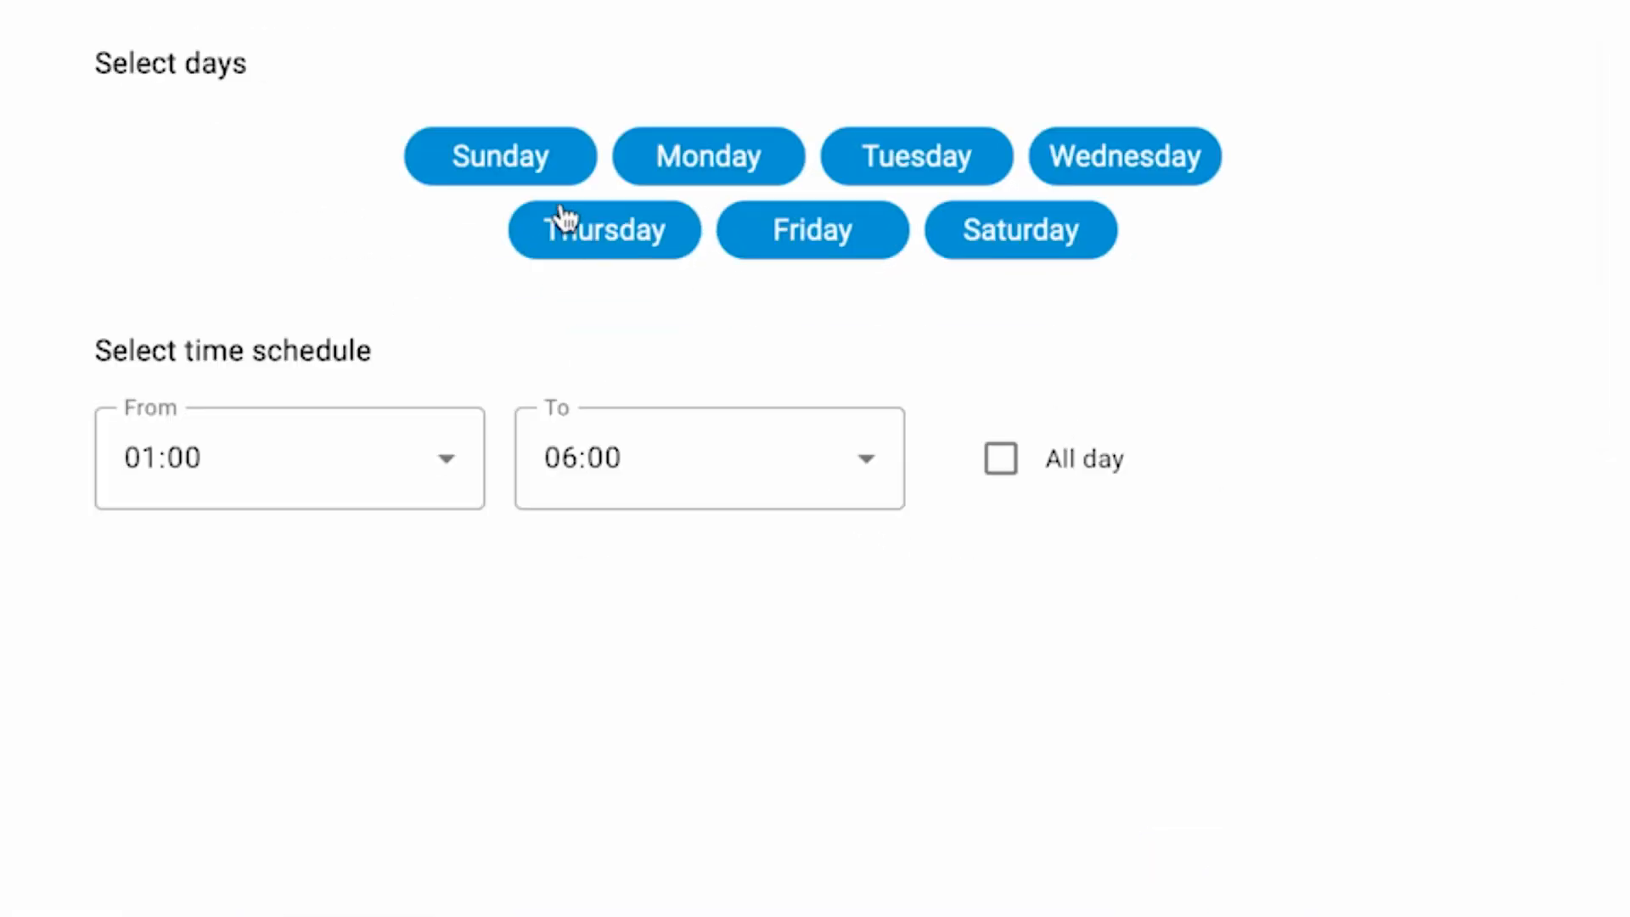
{"action": "left_click", "coordinate": [556, 156]}
{"action": "left_click", "coordinate": [585, 231]}
{"action": "left_click", "coordinate": [781, 234]}
{"action": "left_click", "coordinate": [931, 150]}
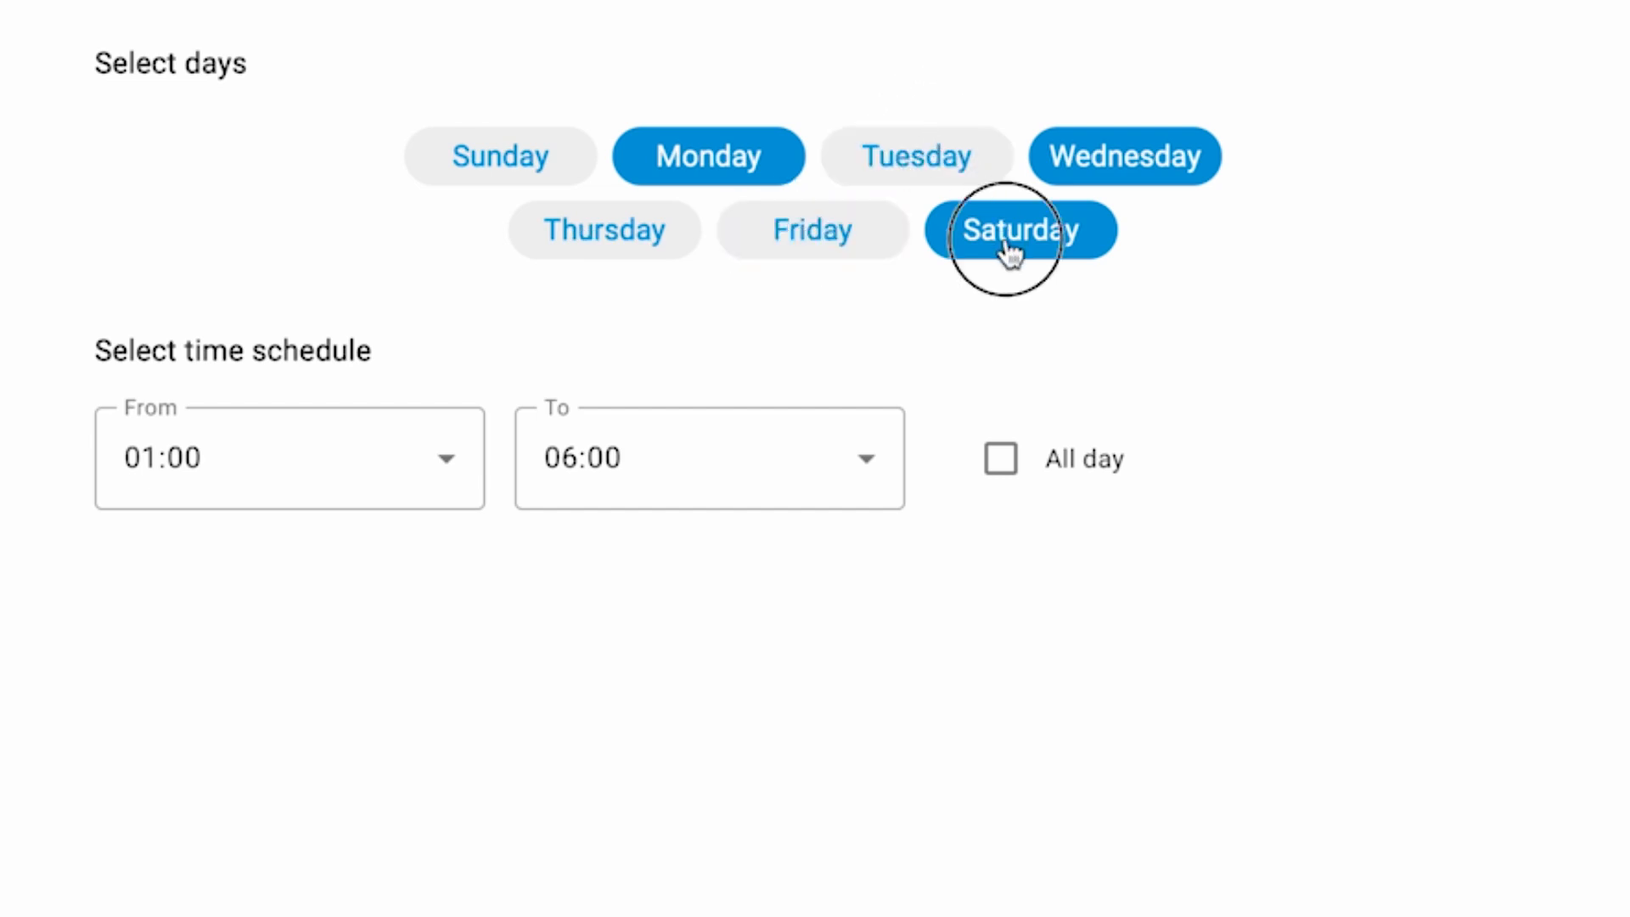
{"action": "left_click", "coordinate": [1011, 247]}
{"action": "left_click", "coordinate": [1150, 163]}
{"action": "left_click", "coordinate": [405, 482]}
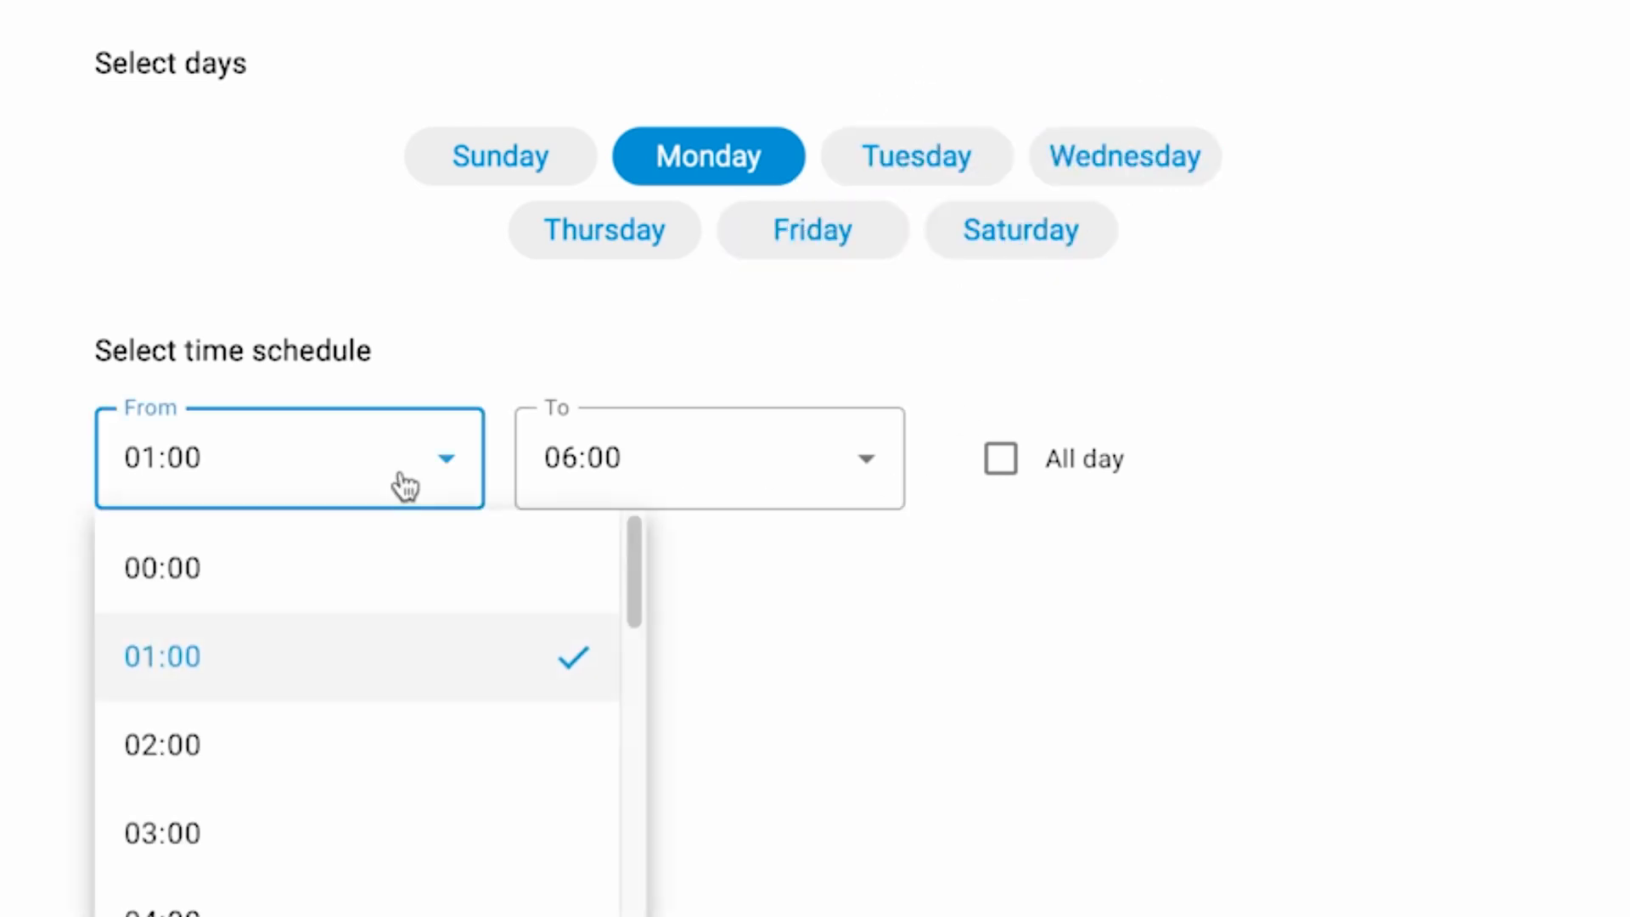
{"action": "left_click", "coordinate": [361, 817]}
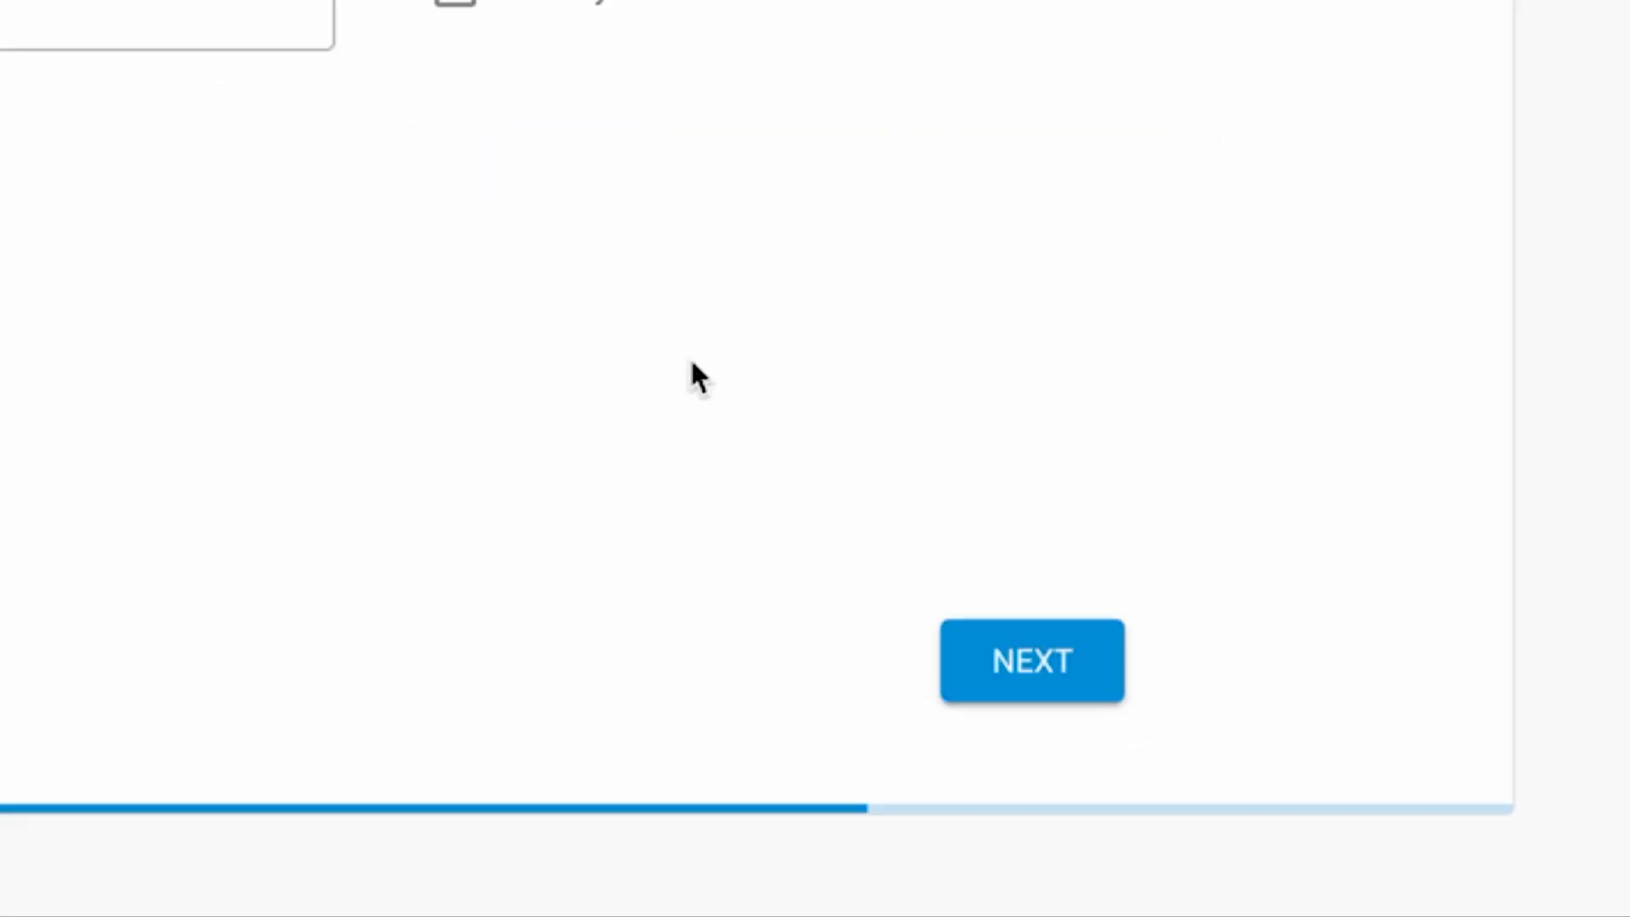
{"action": "left_click", "coordinate": [1028, 647]}
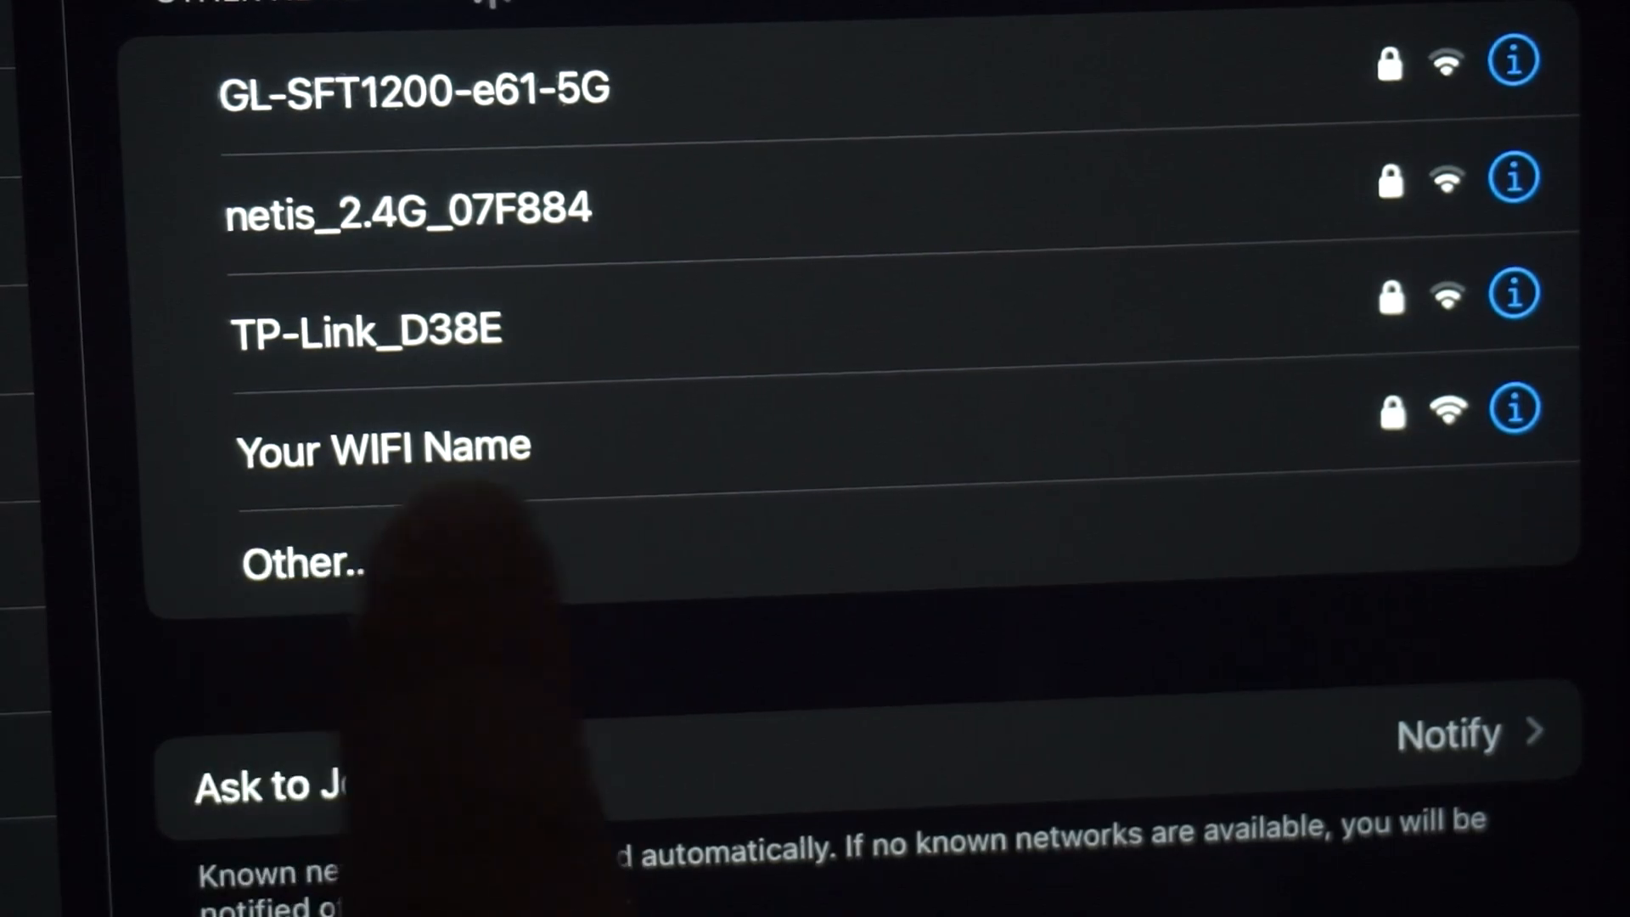
- Join the 'Your WIFI Name' network on the phone and move the Join Network window aside
{"action": "left_click", "coordinate": [441, 446]}
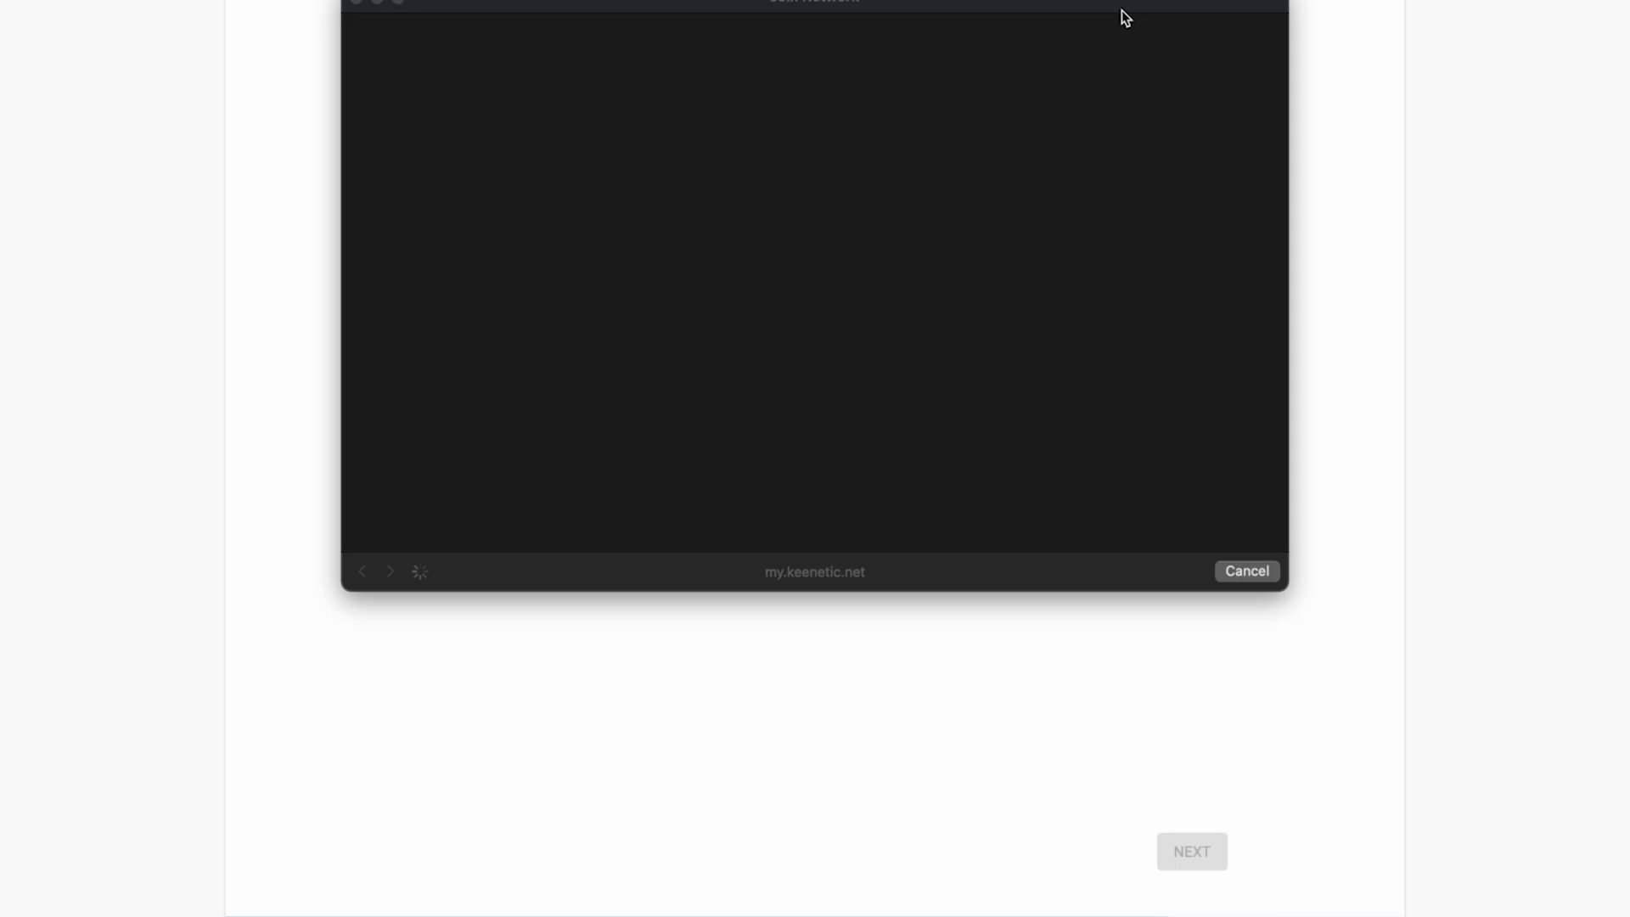
{"action": "left_click_drag", "start_coordinate": [1122, 11], "coordinate": [1156, 100]}
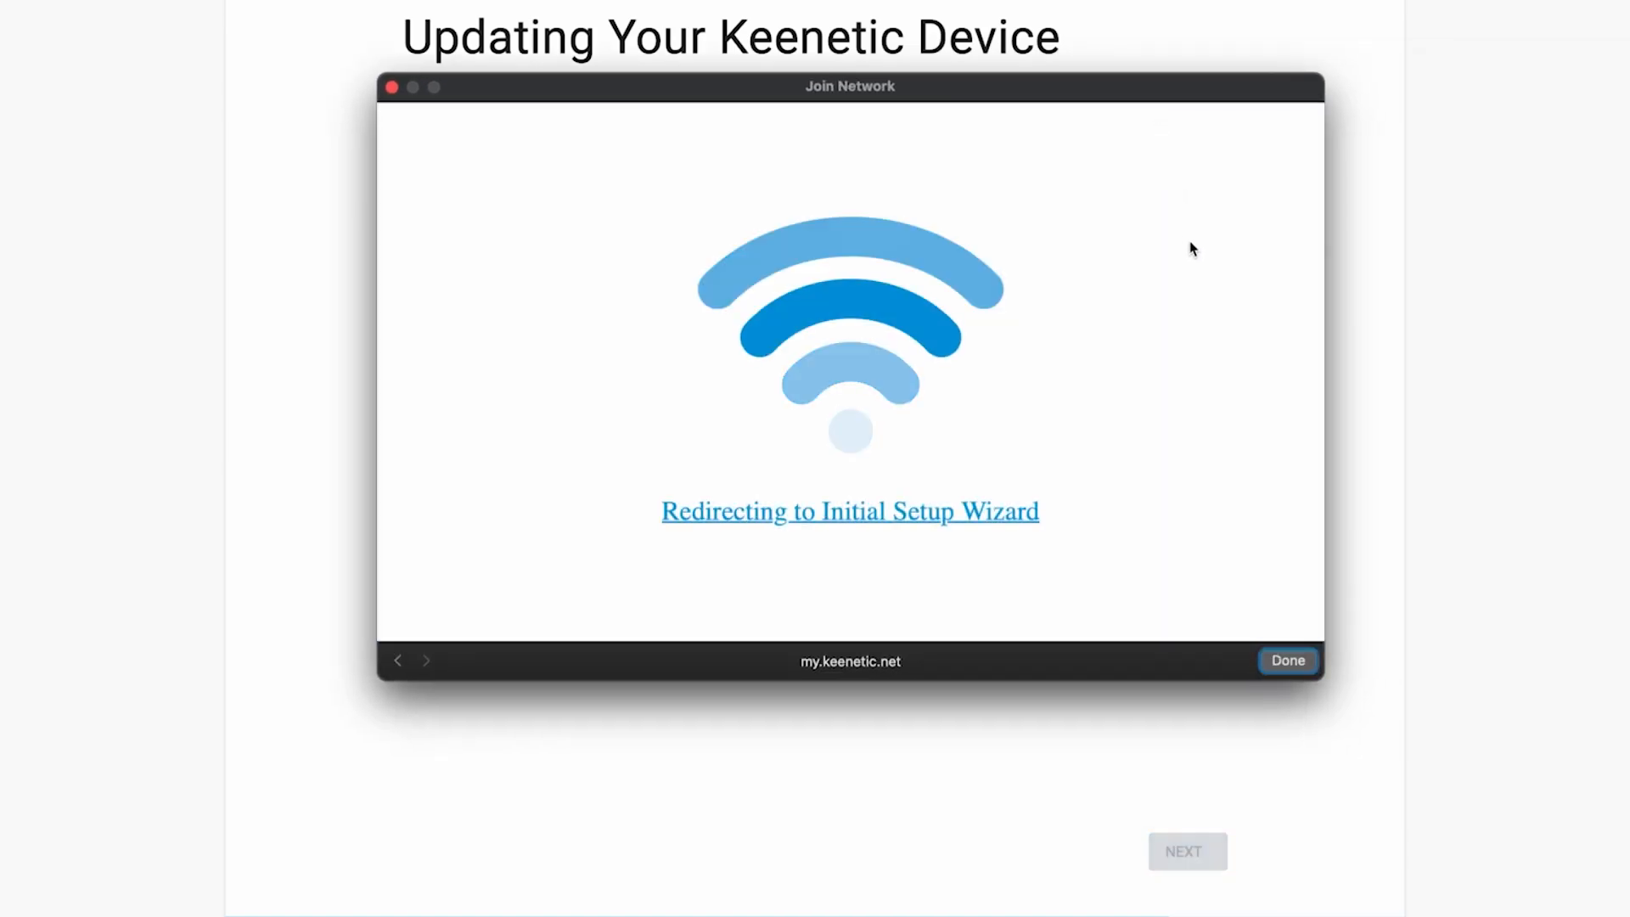
- Close the join window and rename the Wi-Fi network to Keenetic by deleting the -8254 suffix
{"action": "left_click", "coordinate": [1288, 661]}
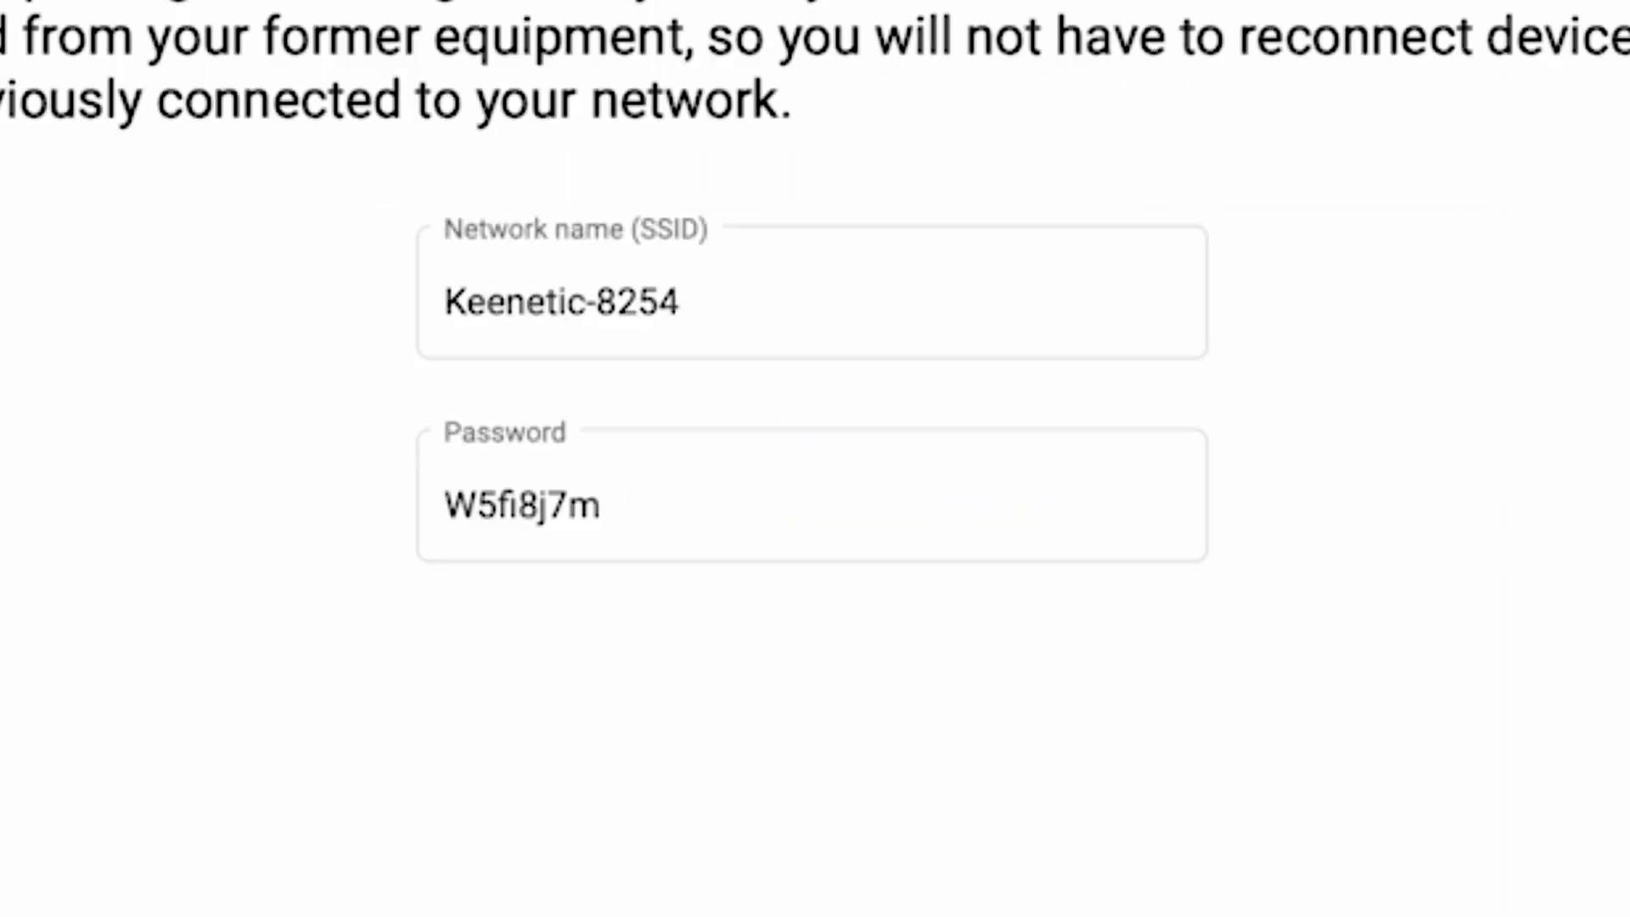
{"action": "left_click", "coordinate": [758, 316]}
{"action": "left_click_drag", "start_coordinate": [816, 336], "coordinate": [595, 312]}
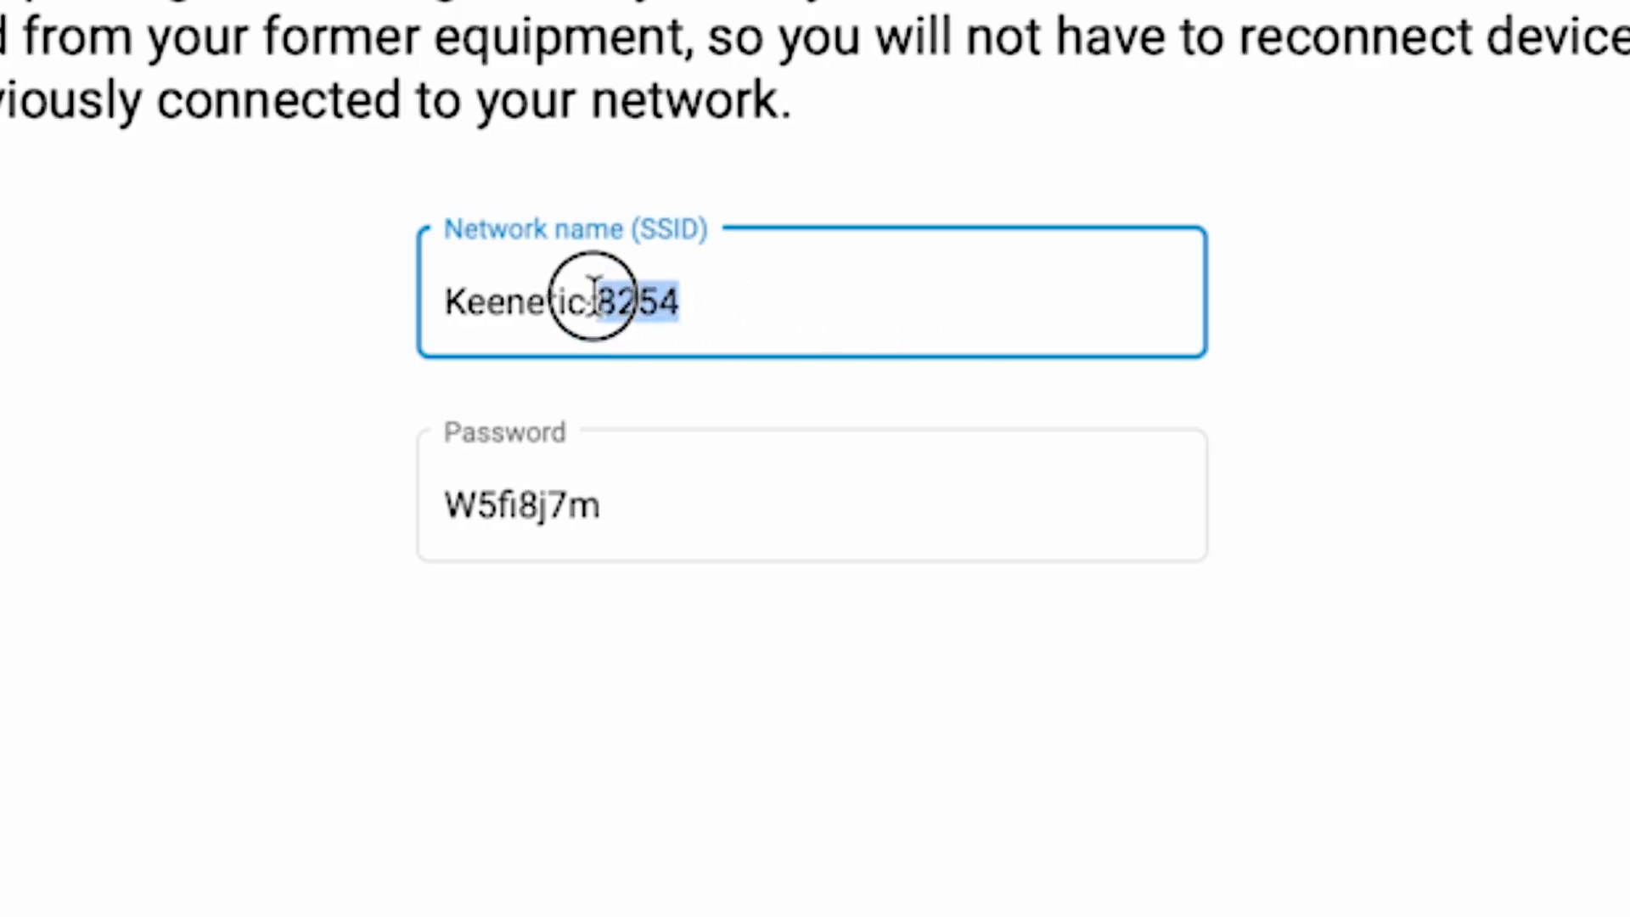
{"action": "key", "text": "BackSpace"}
{"action": "key", "text": "BackSpace"}
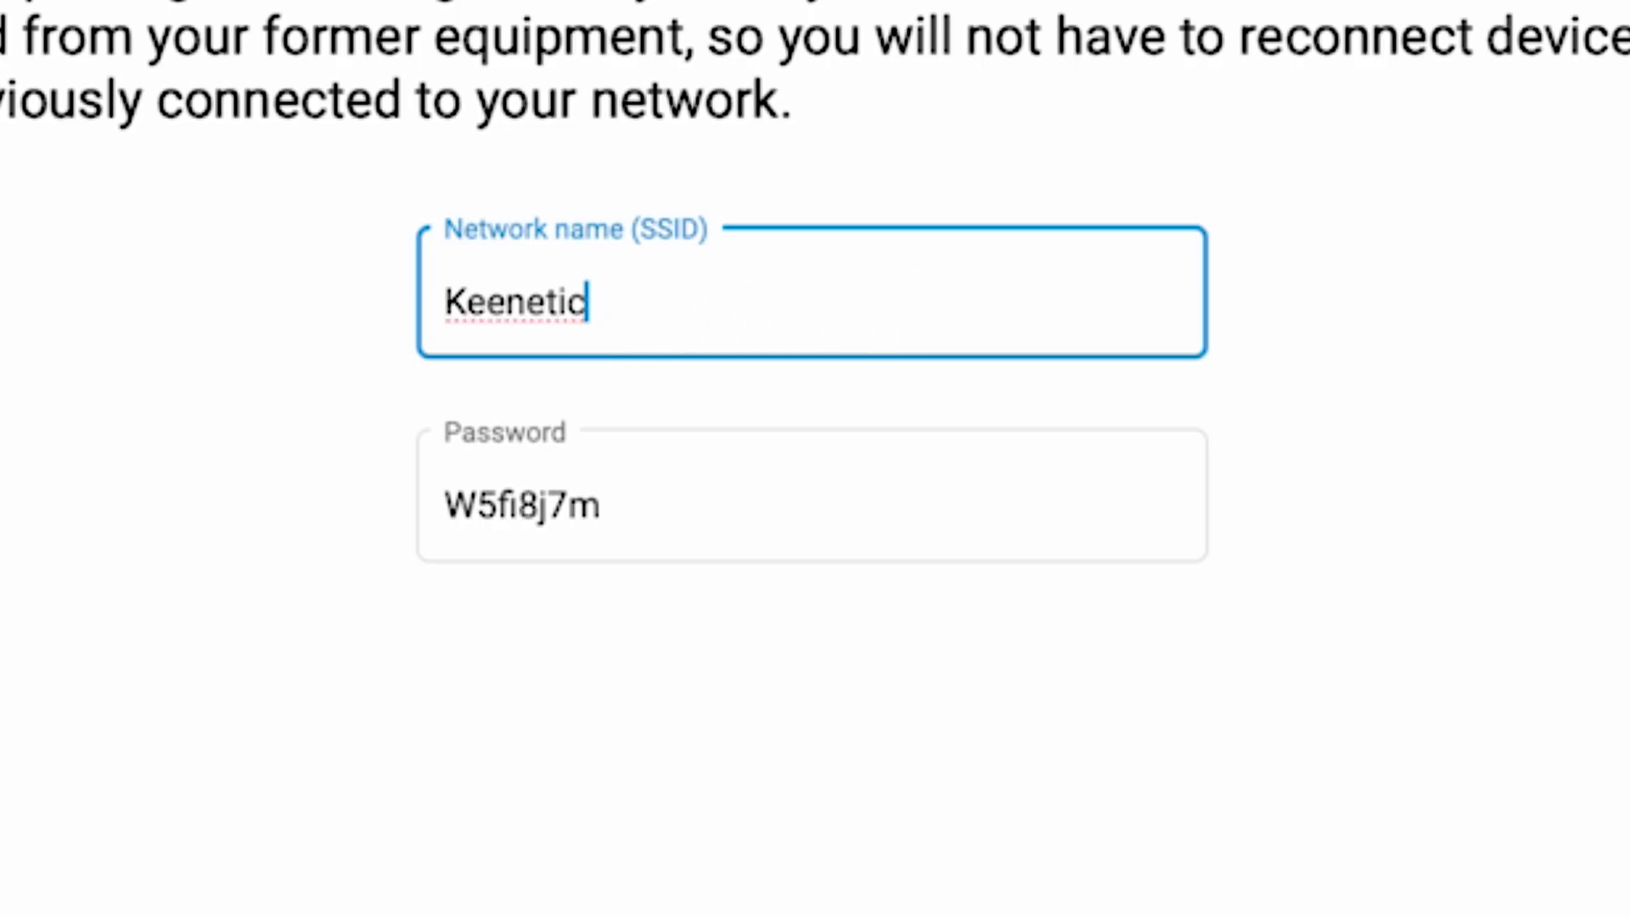
- Enter a new Wi-Fi password and save the Wi-Fi name and password
{"action": "key", "text": "Tab"}
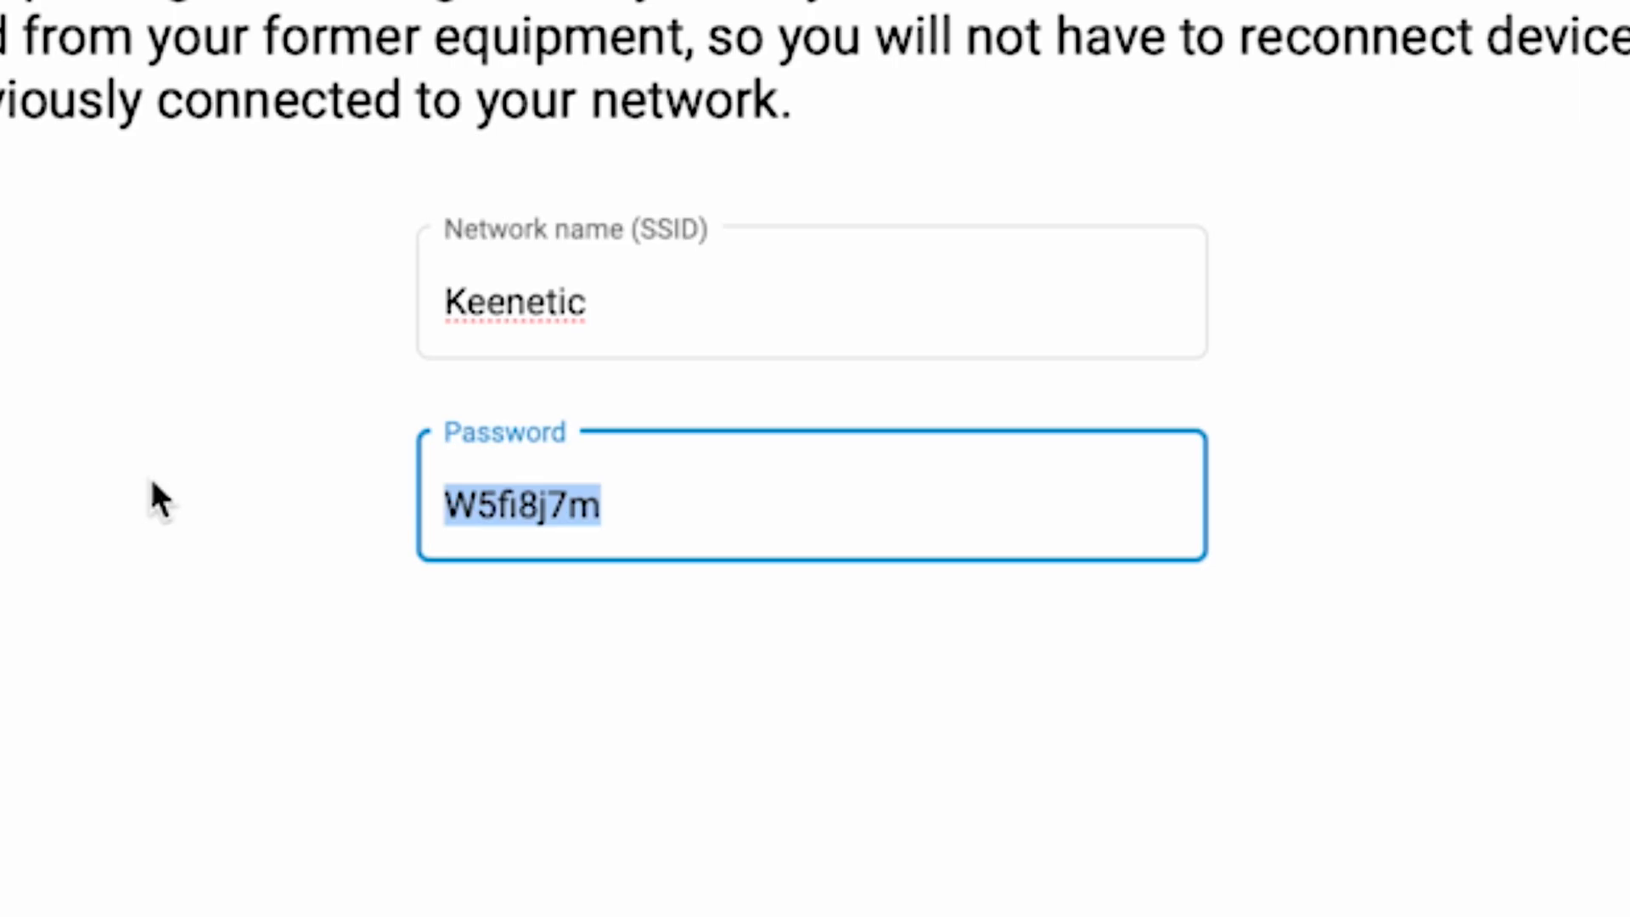
{"action": "type", "text": "123456789"}
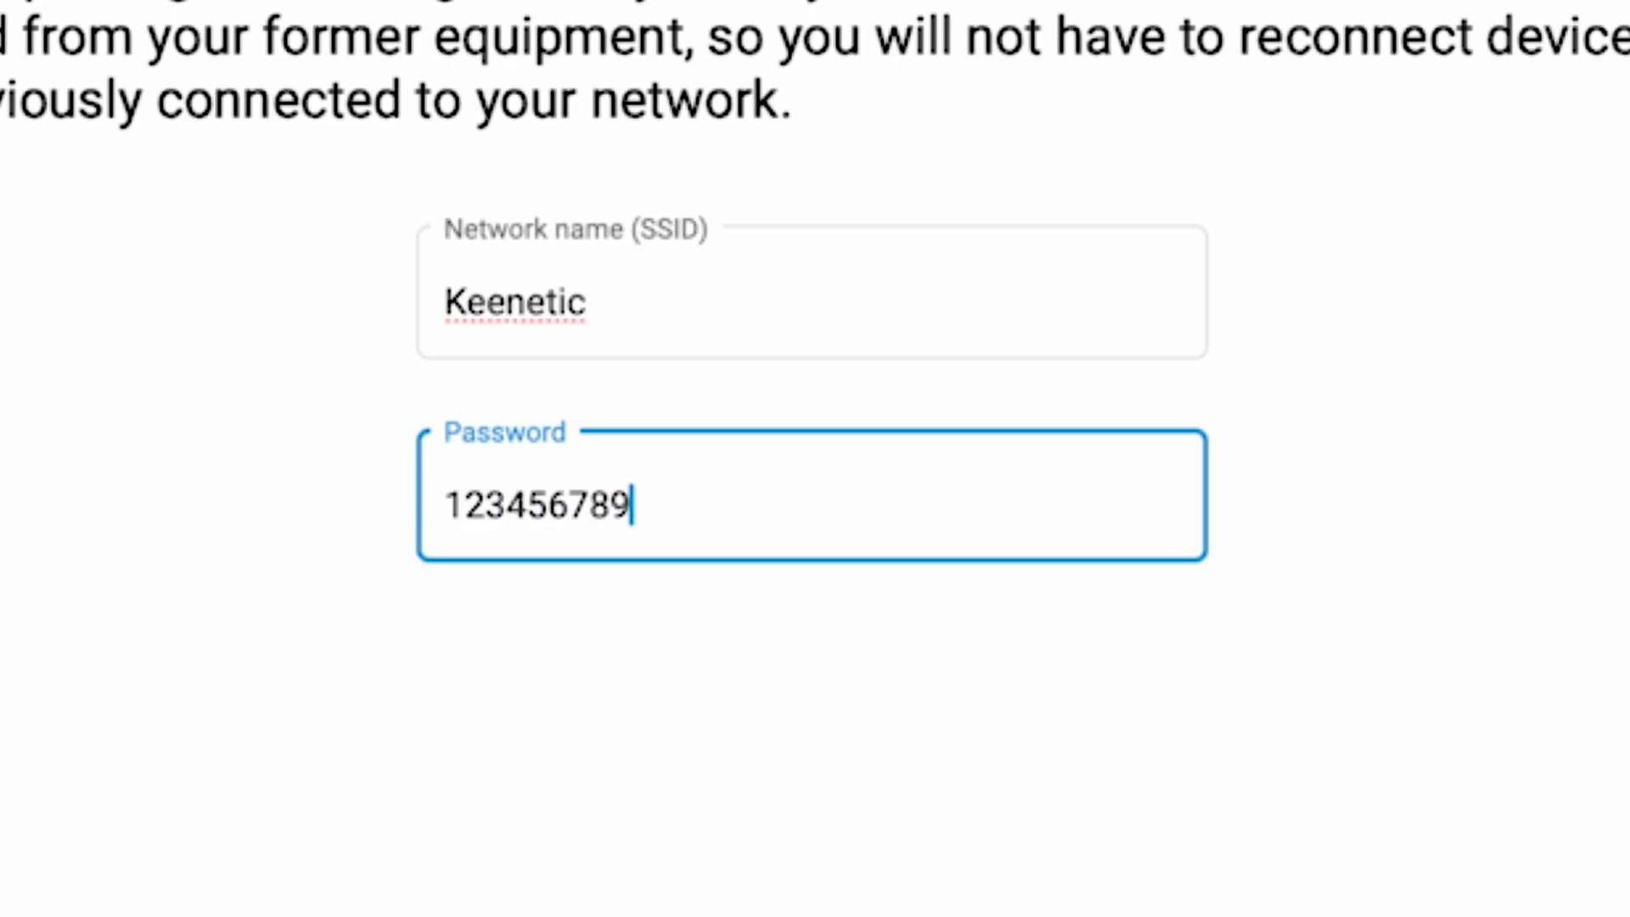
{"action": "left_click", "coordinate": [1369, 811]}
{"action": "left_click", "coordinate": [1025, 677]}
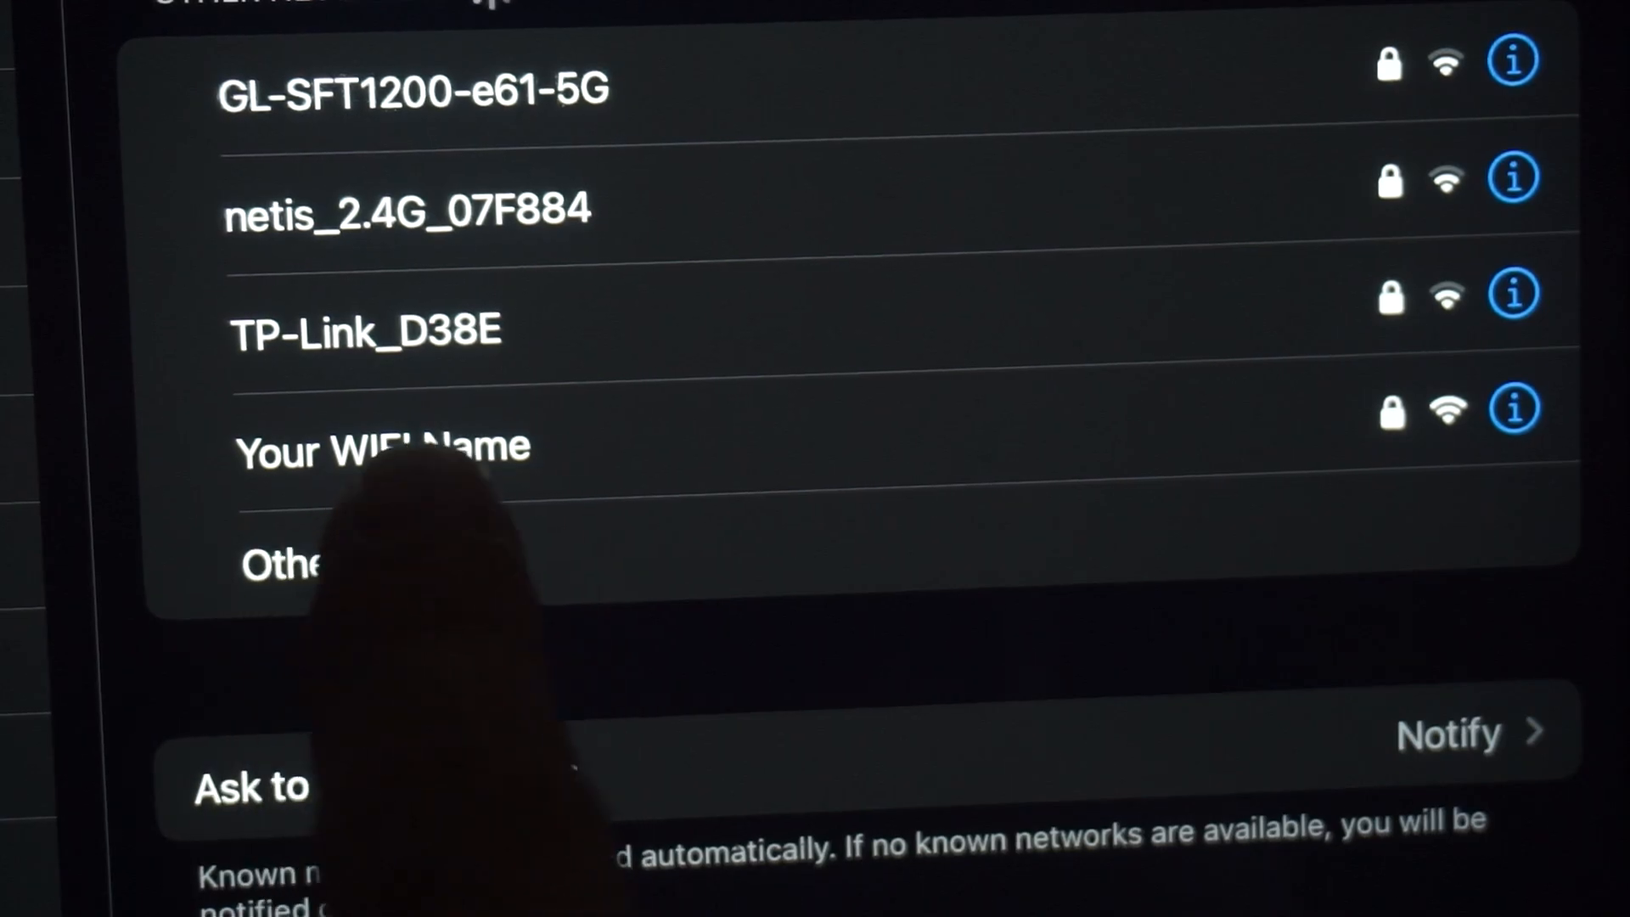
- Rejoin the router's Wi-Fi, continue past the certificates step, and choose DO NOT SHARE for usage data
{"action": "left_click", "coordinate": [442, 449]}
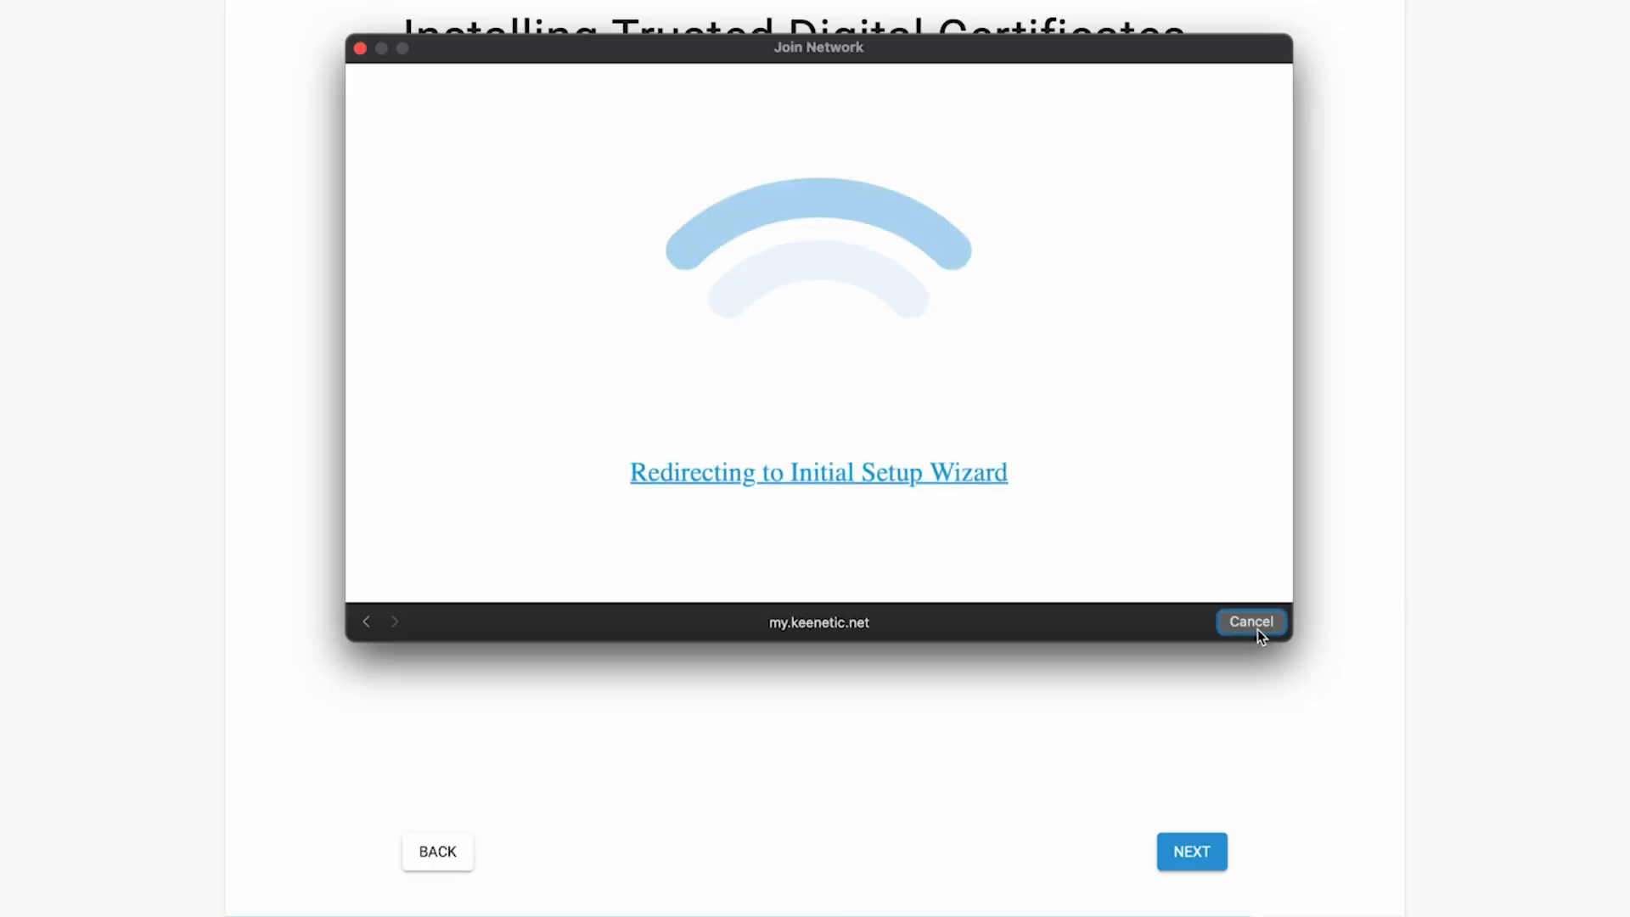
{"action": "left_click", "coordinate": [1257, 626]}
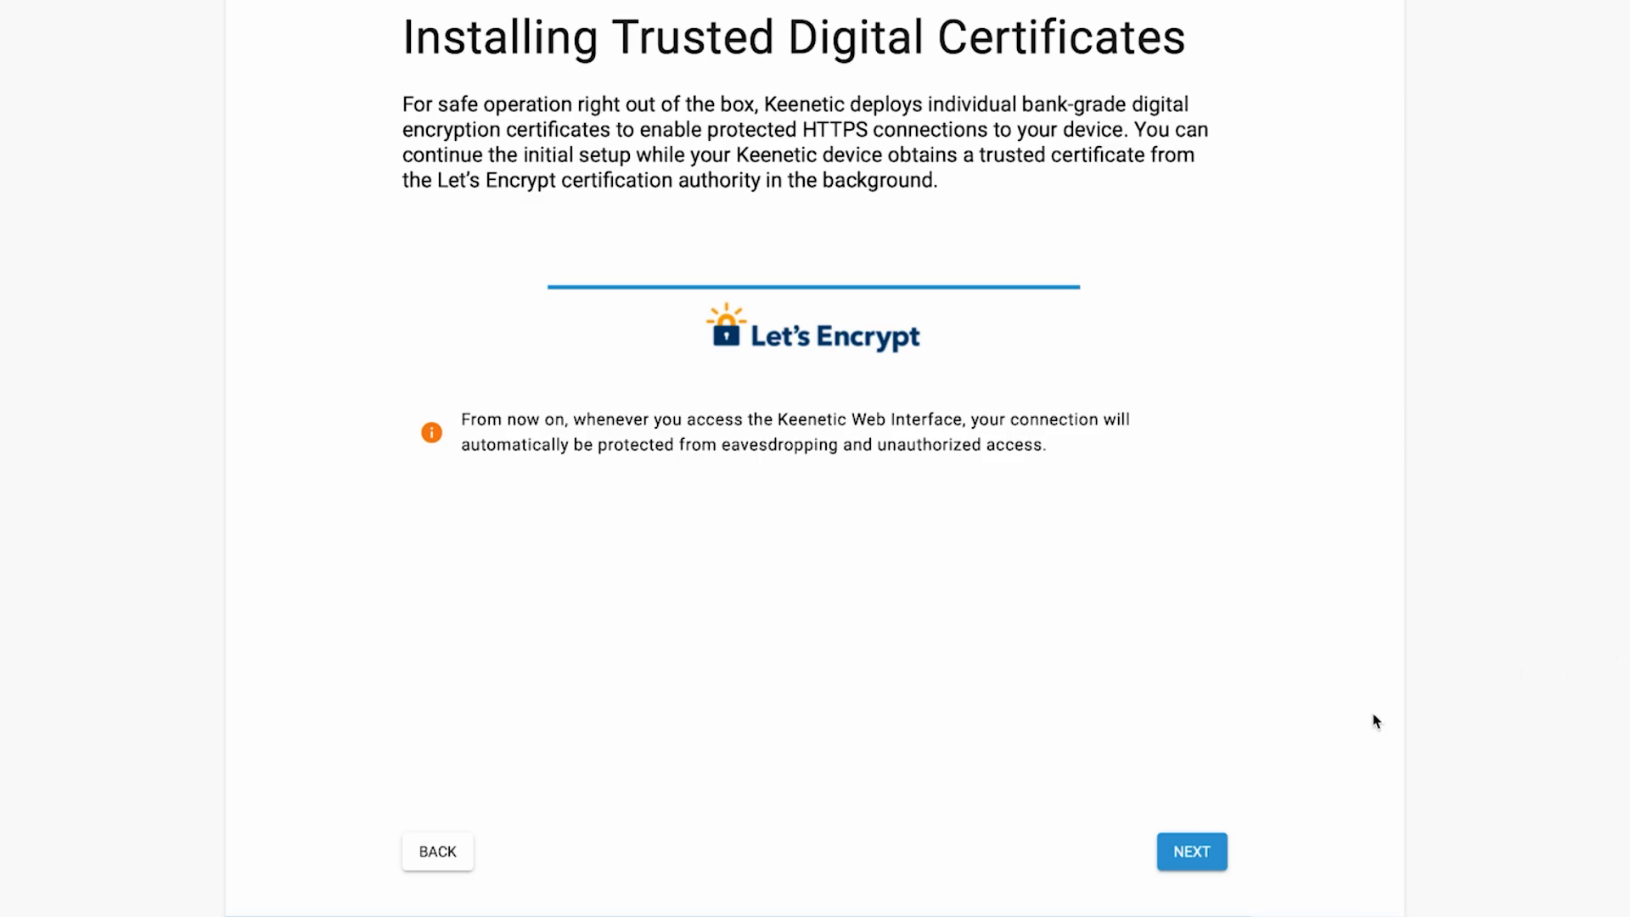
{"action": "left_click", "coordinate": [1228, 851]}
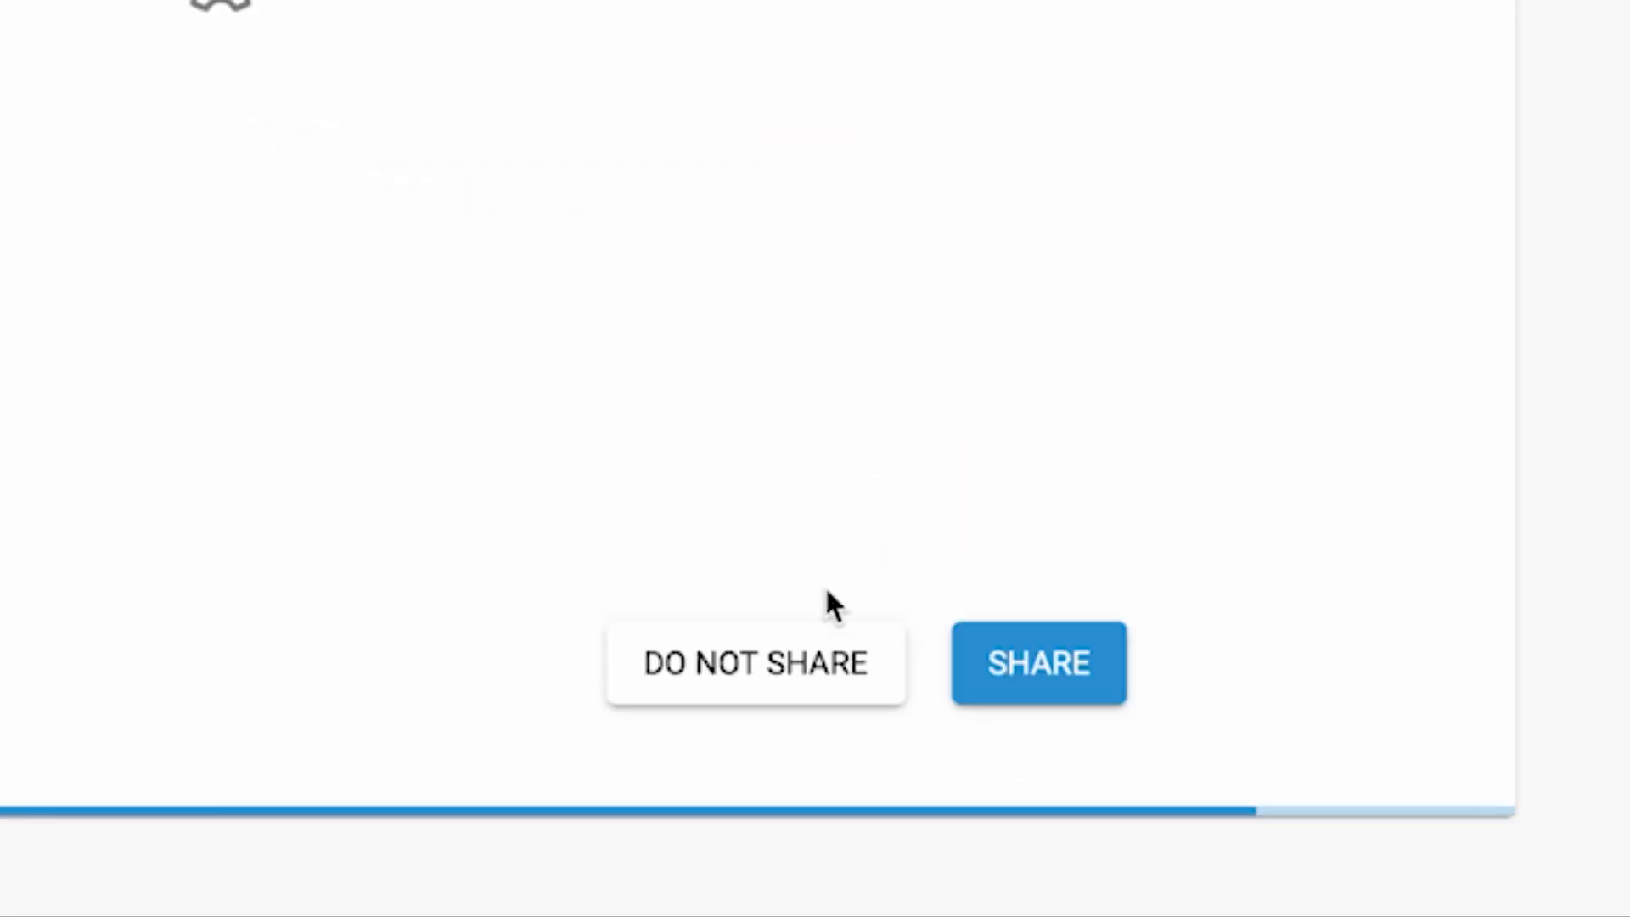
{"action": "left_click", "coordinate": [756, 689]}
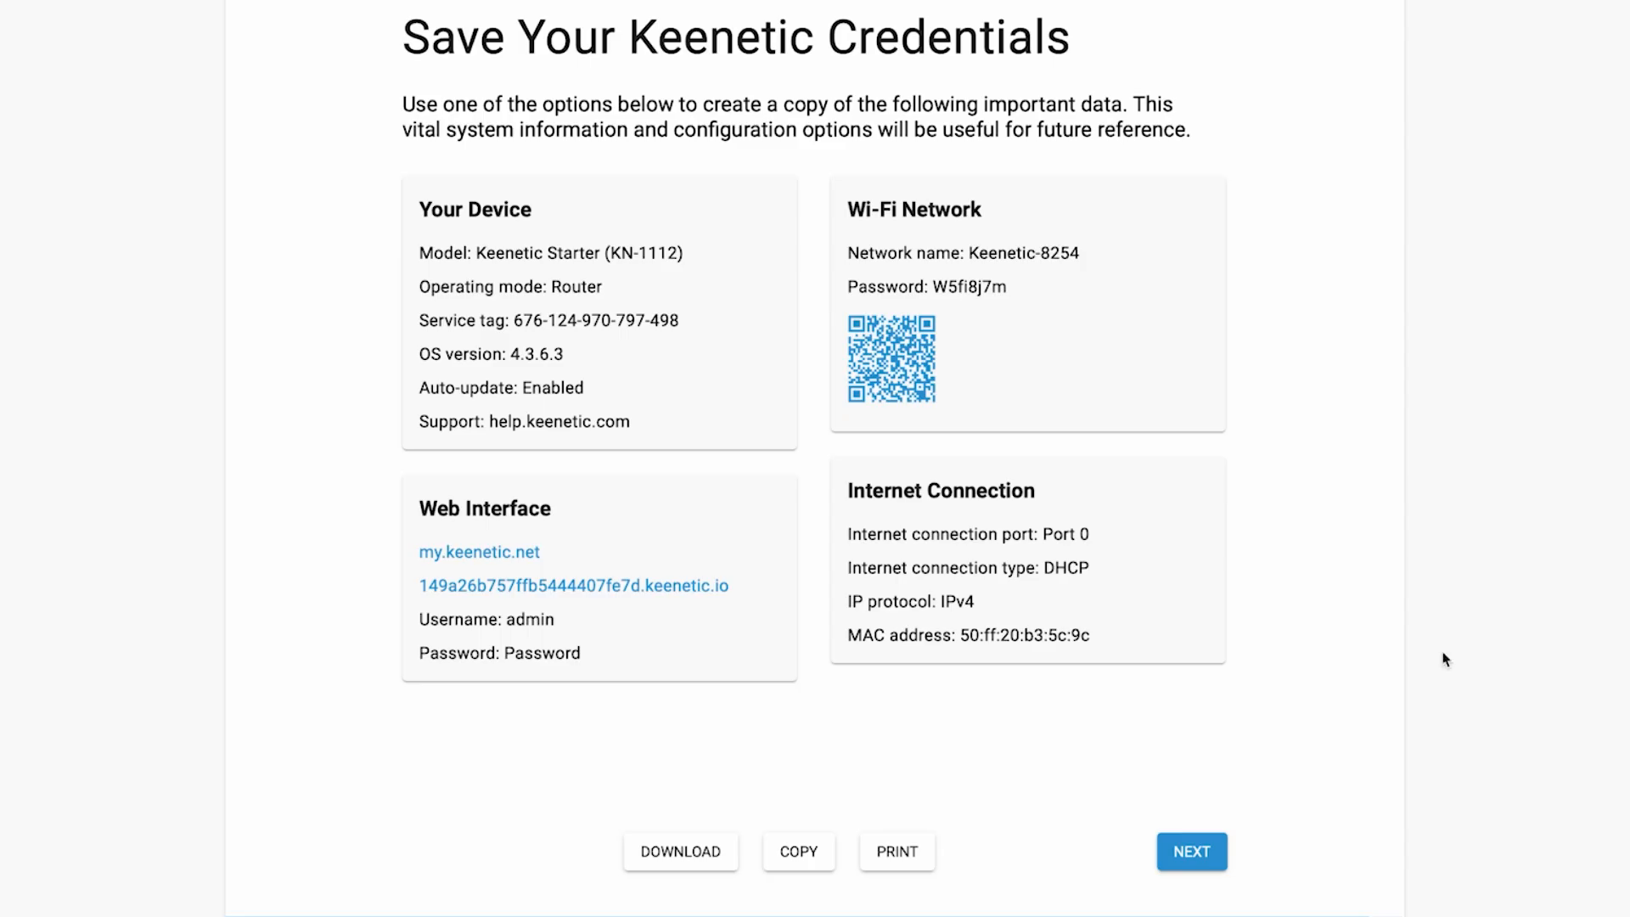
- Finish the wizard, tick the Device Privacy Notice, and affirm the legal documents
{"action": "left_click", "coordinate": [1187, 859]}
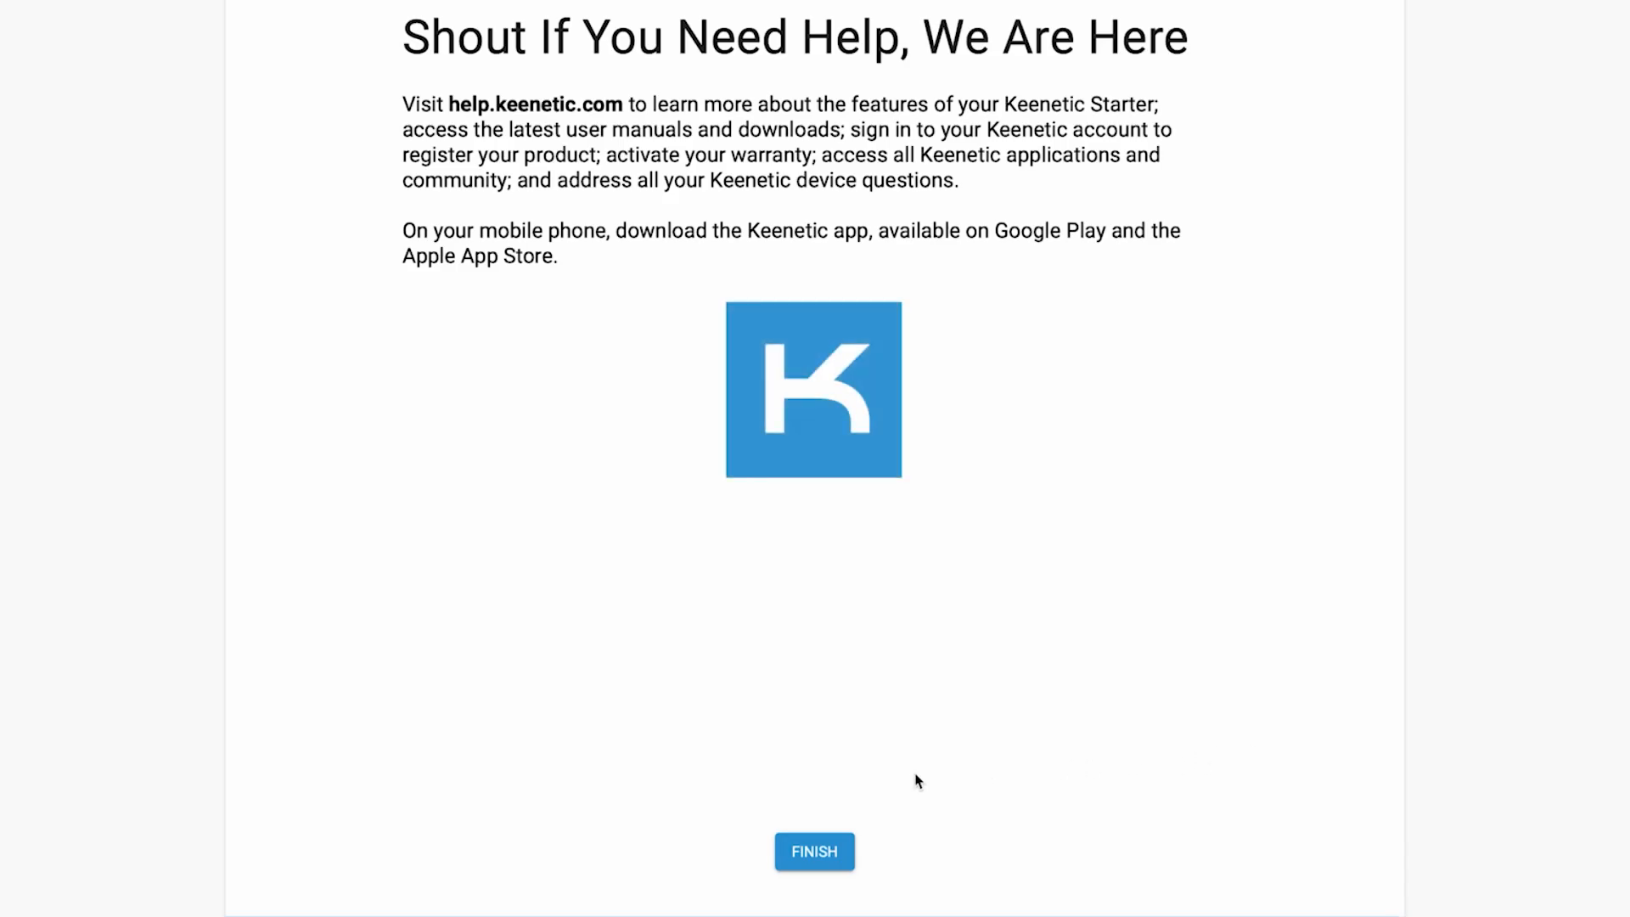
{"action": "left_click", "coordinate": [840, 856]}
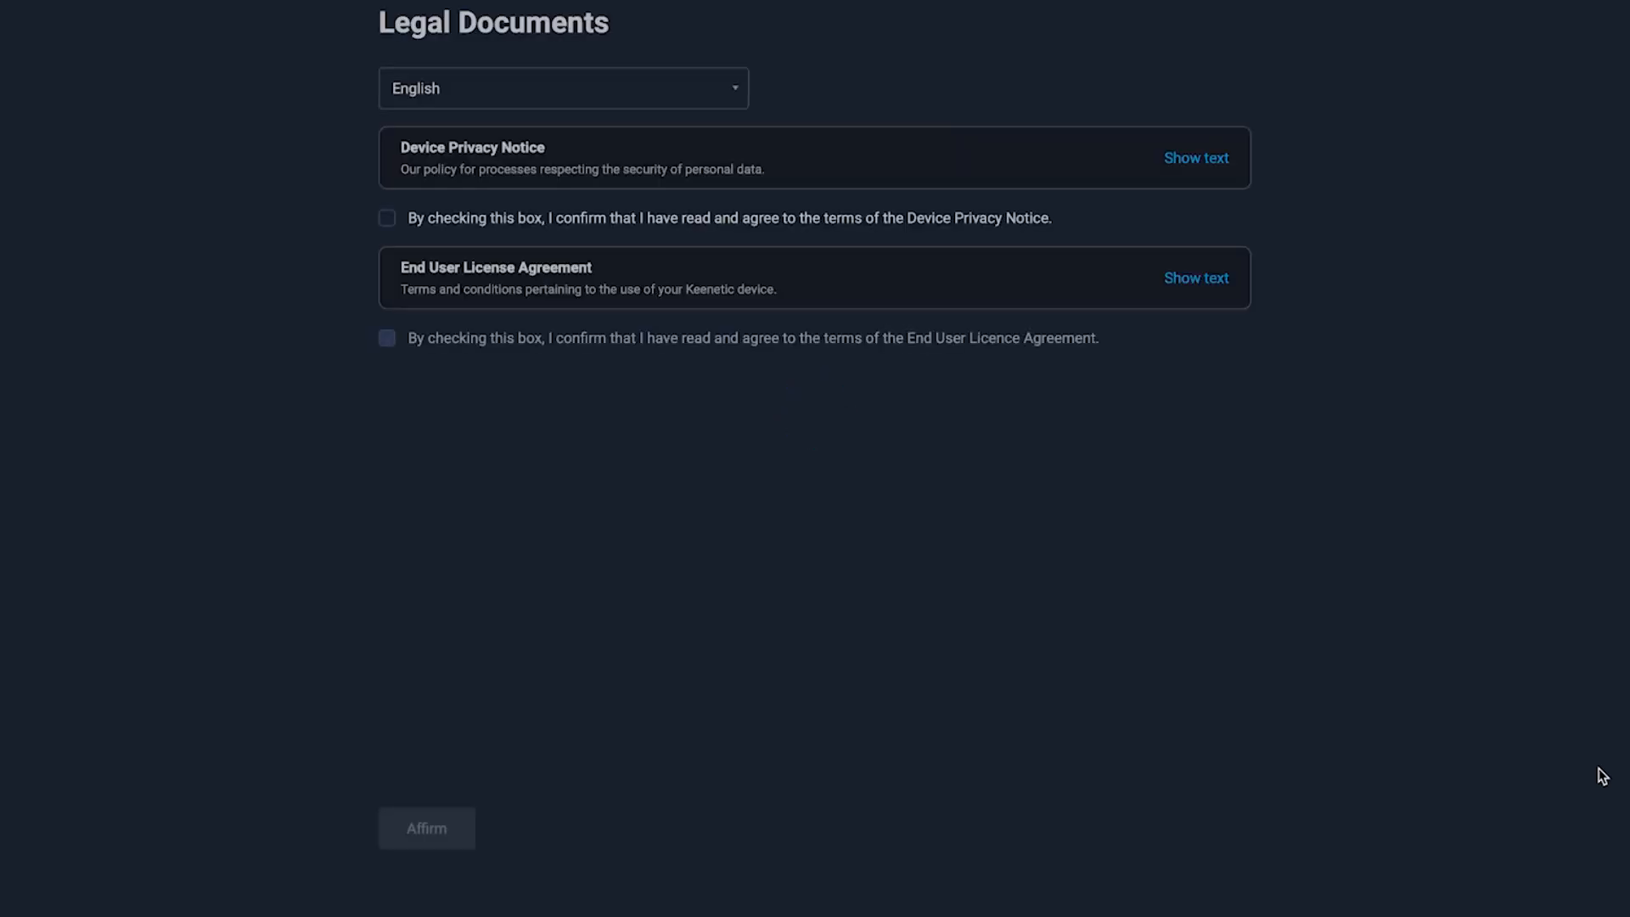
{"action": "left_click", "coordinate": [120, 415]}
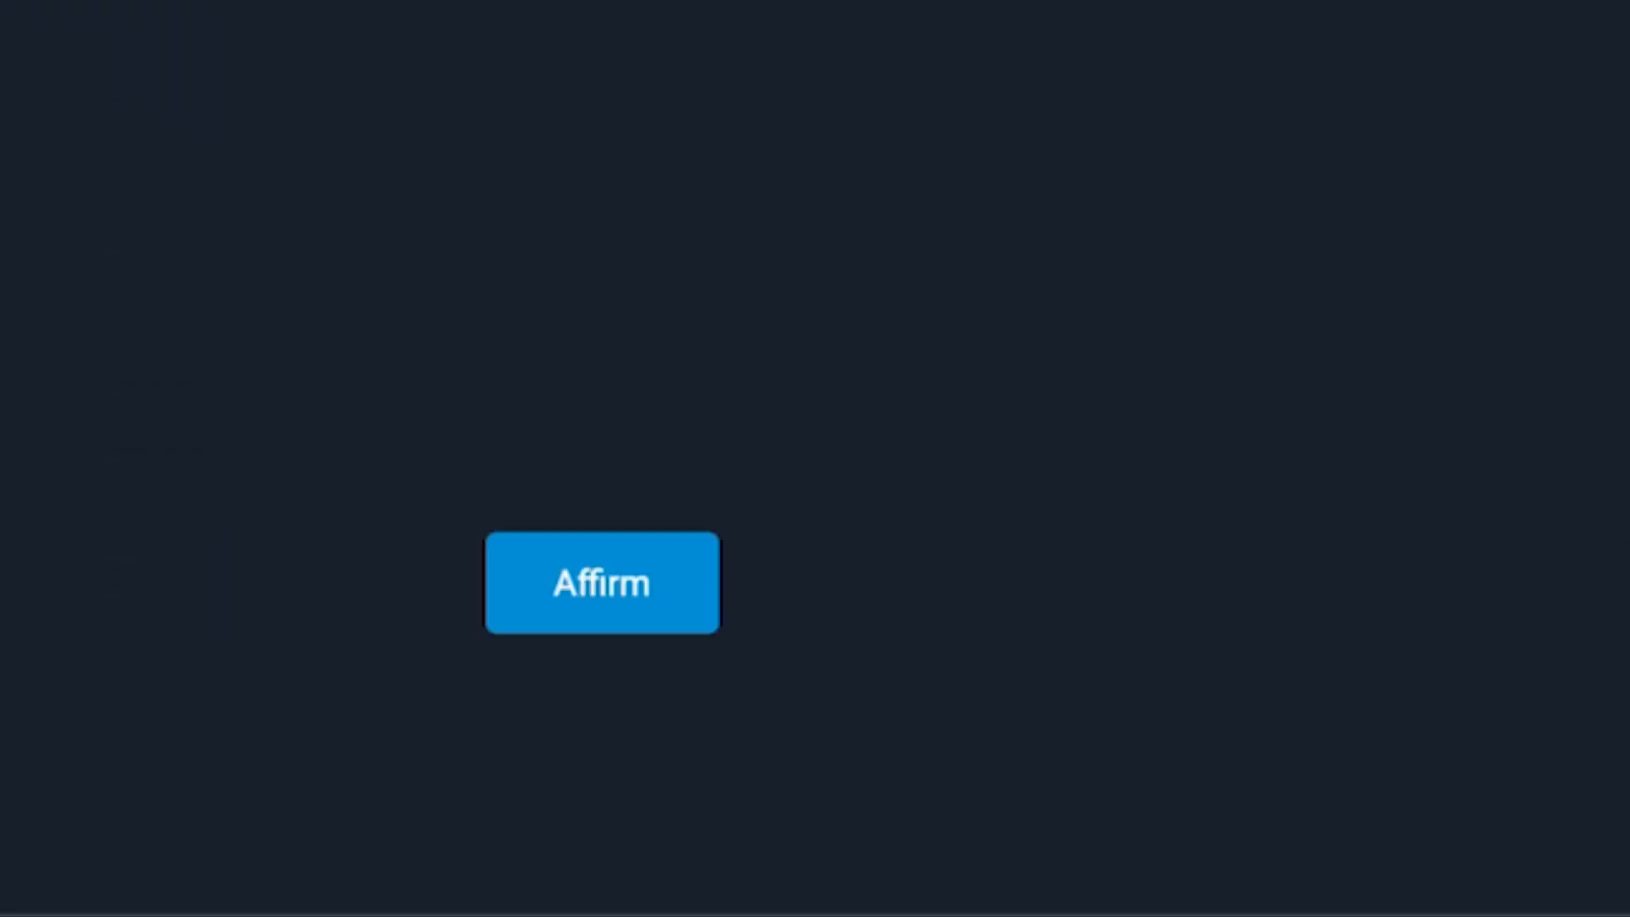
{"action": "left_click", "coordinate": [598, 605]}
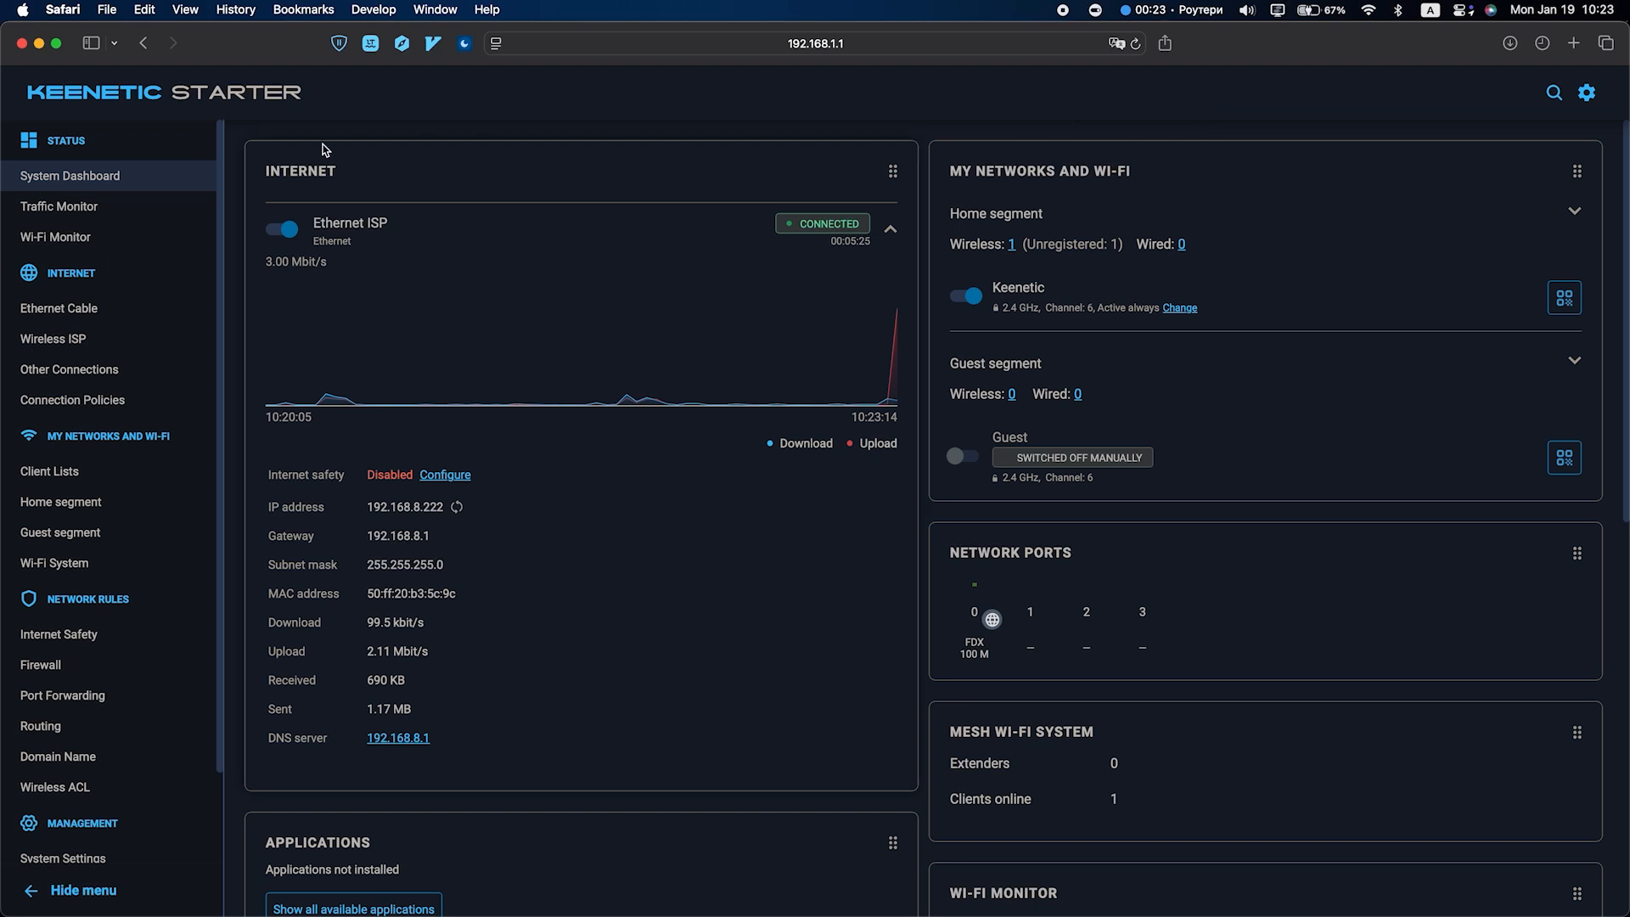
- Go to Management > System Settings and scroll down to System Reboot
{"action": "scroll", "coordinate": [147, 652], "scroll_direction": "down", "scroll_amount": 3}
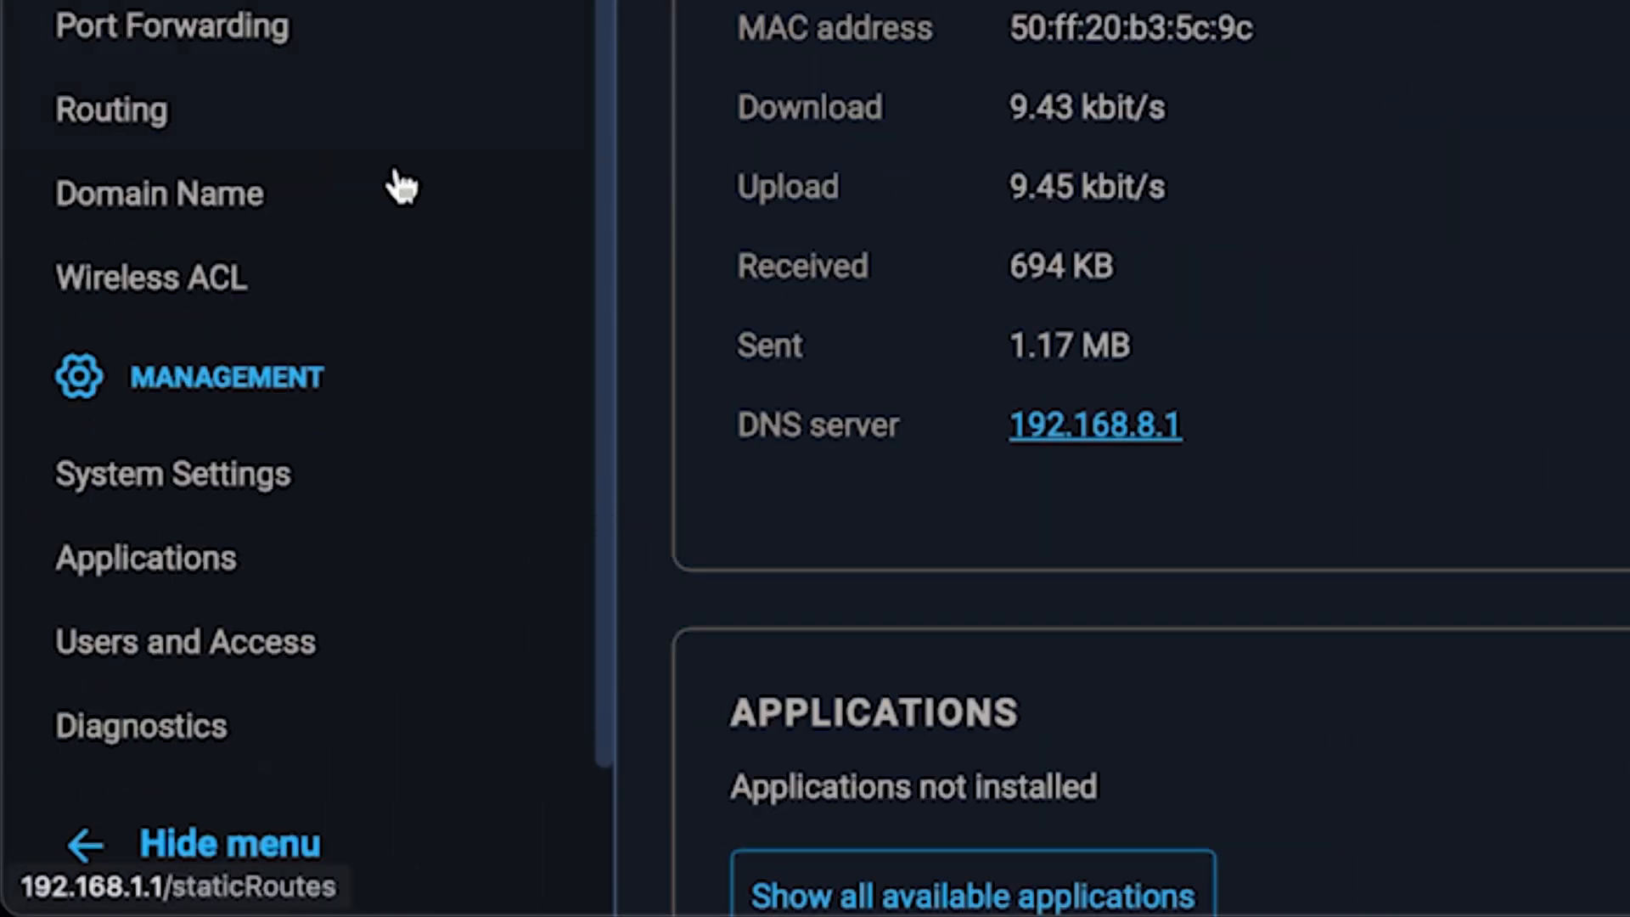
{"action": "left_click", "coordinate": [275, 478]}
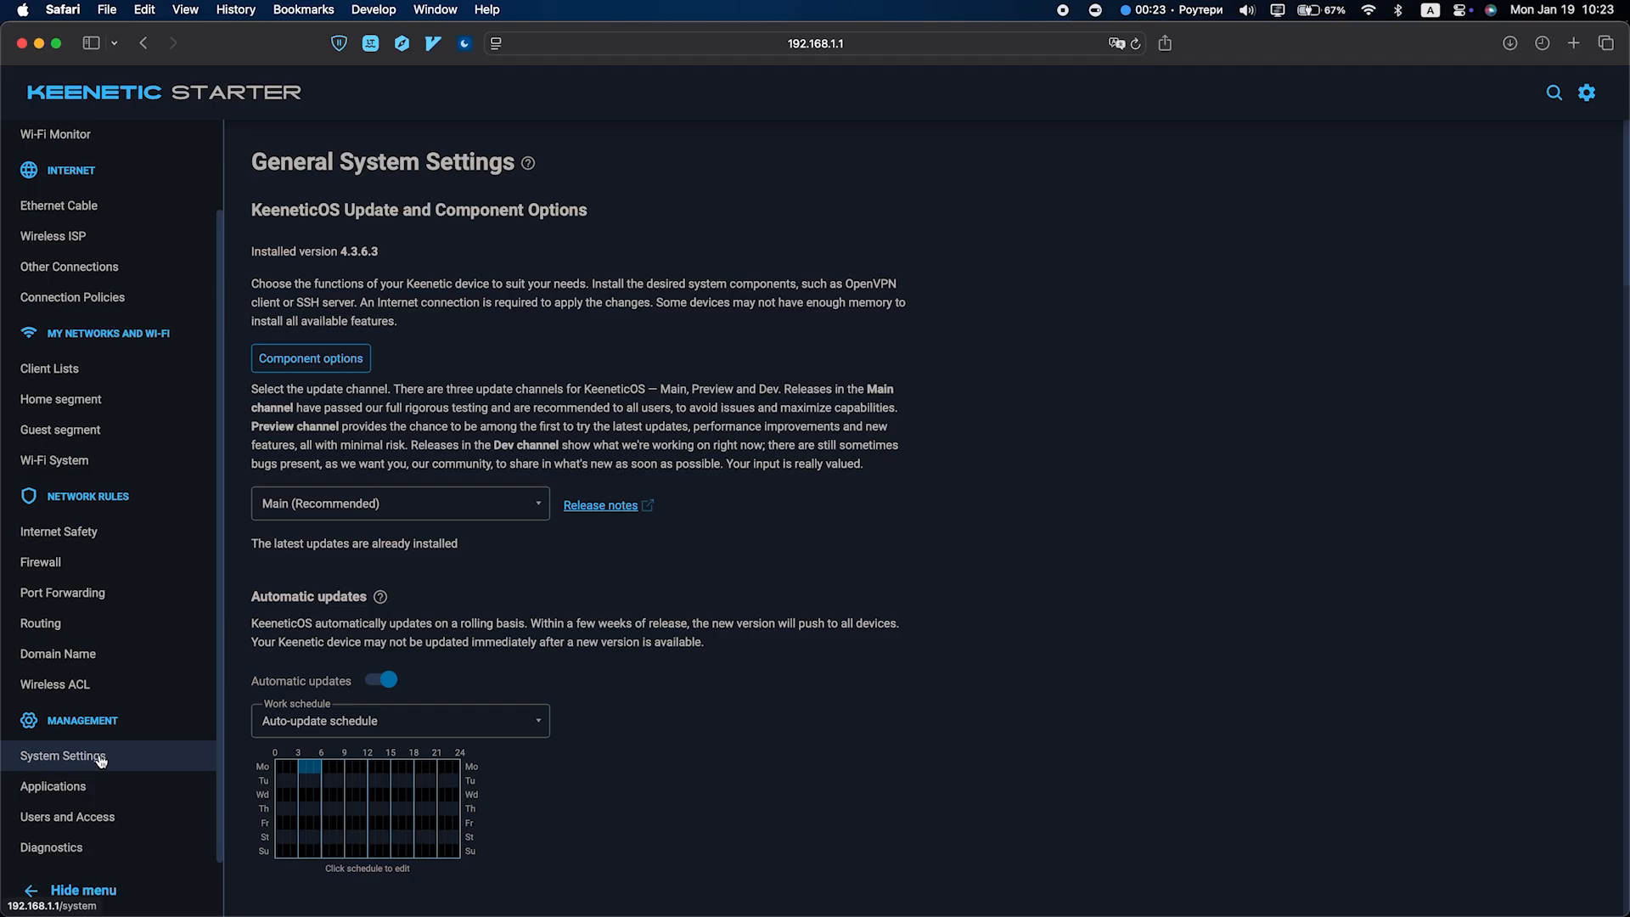
{"action": "scroll", "coordinate": [619, 671], "scroll_direction": "down", "scroll_amount": 10}
{"action": "scroll", "coordinate": [652, 687], "scroll_direction": "down", "scroll_amount": 15}
{"action": "scroll", "coordinate": [651, 688], "scroll_direction": "down", "scroll_amount": 12}
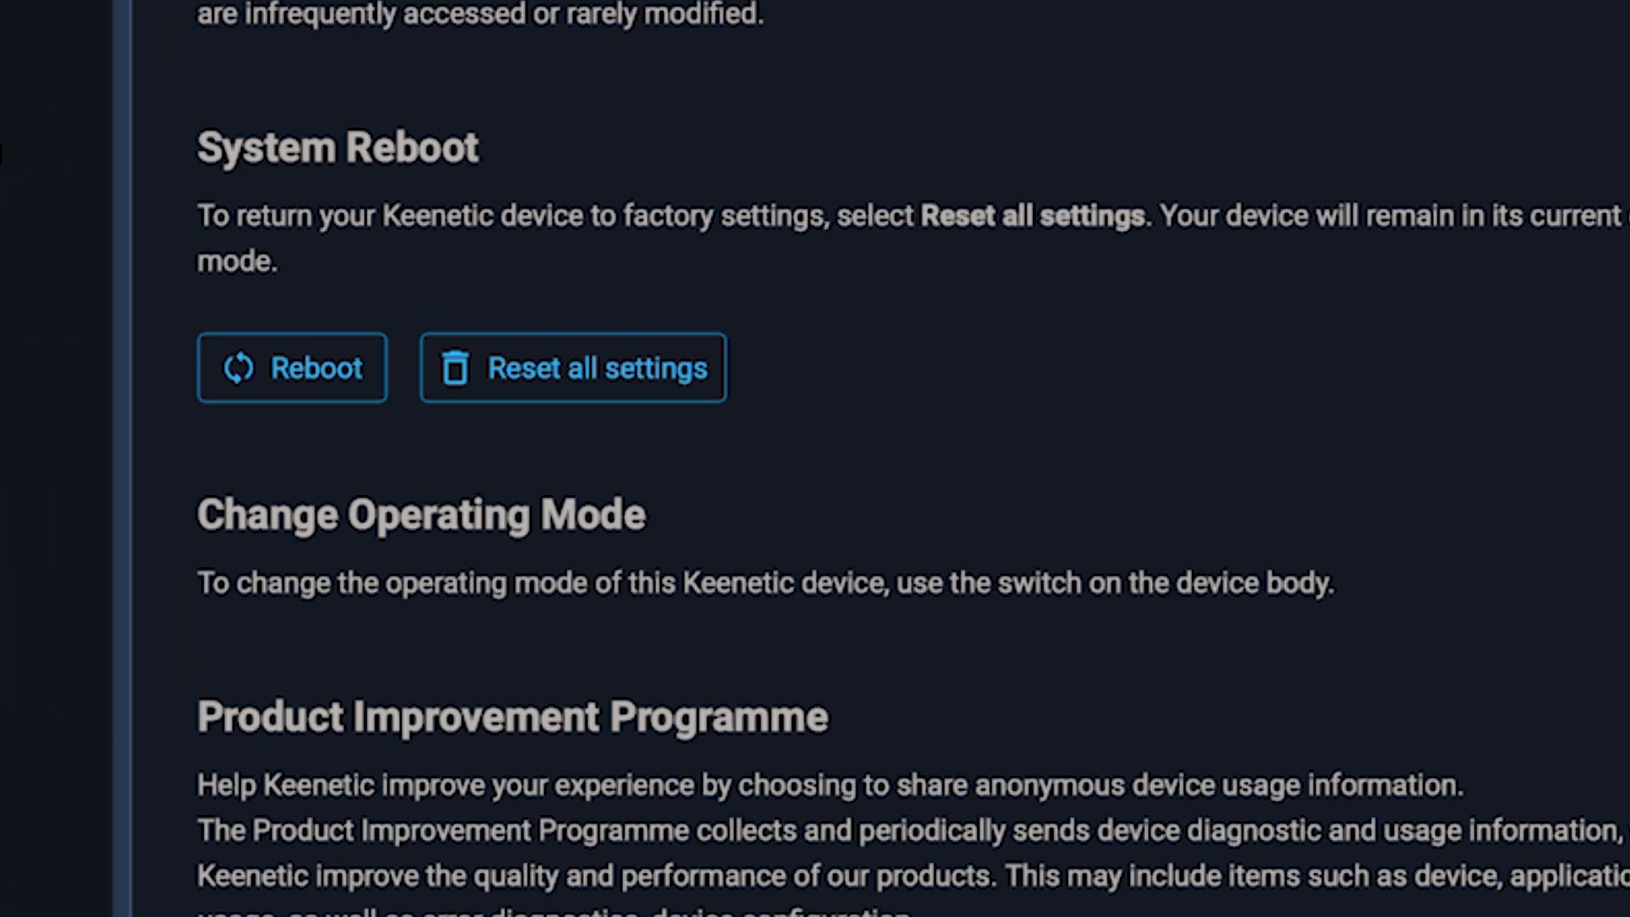
- Reboot the router and confirm it, then enter 'dfdfdfdf' in a new Edge tab
{"action": "left_click", "coordinate": [291, 367]}
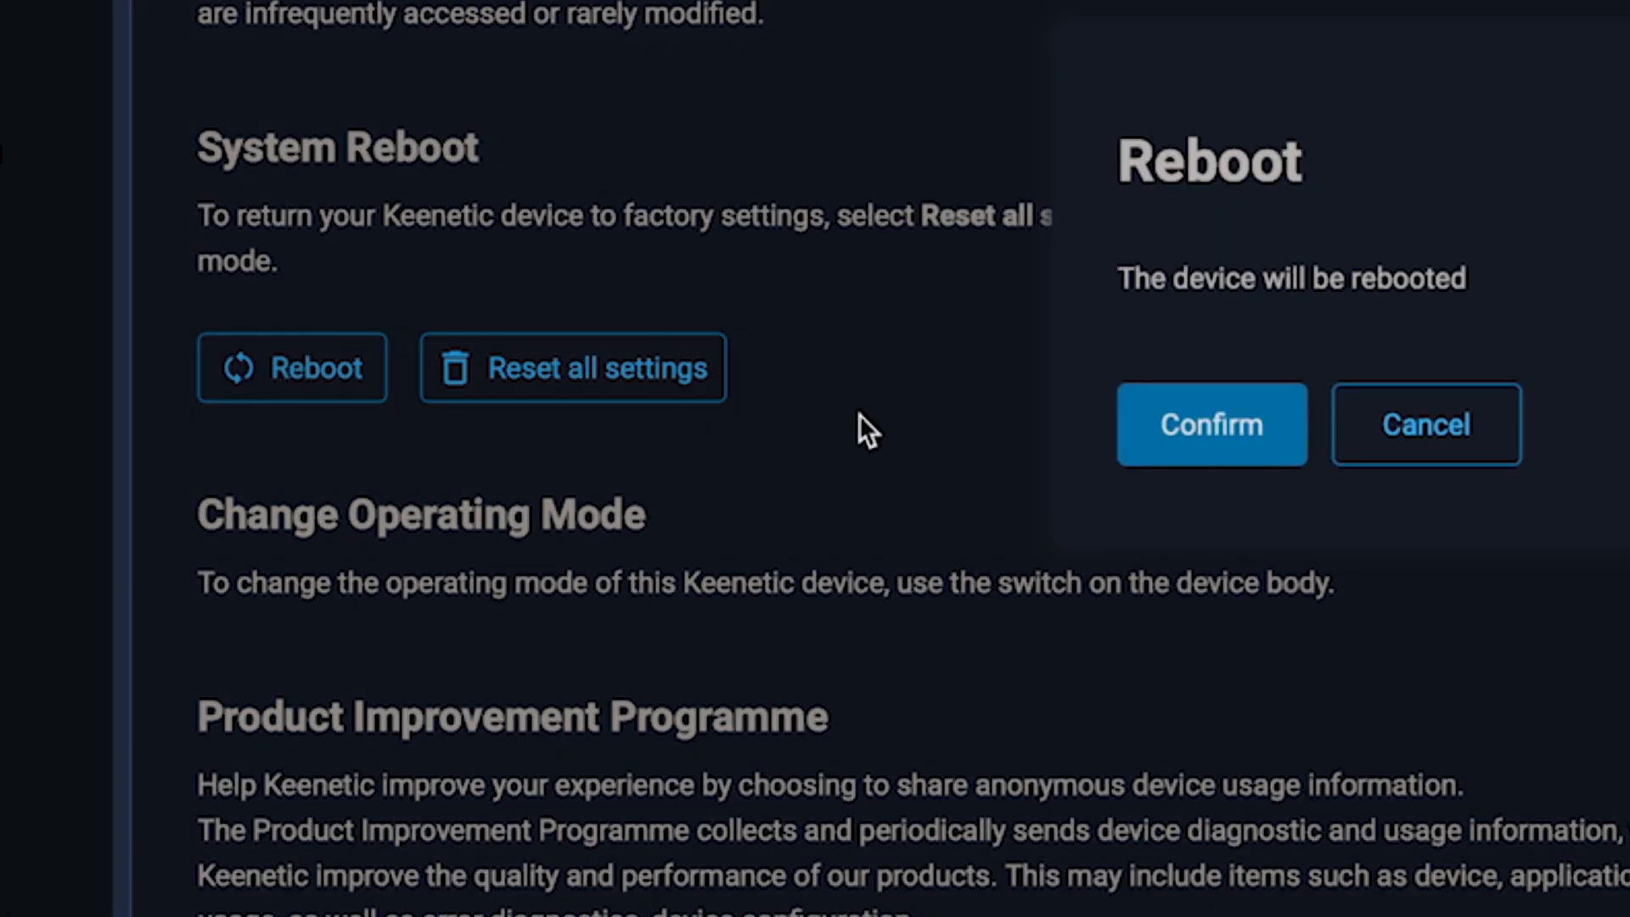
{"action": "left_click", "coordinate": [1240, 454]}
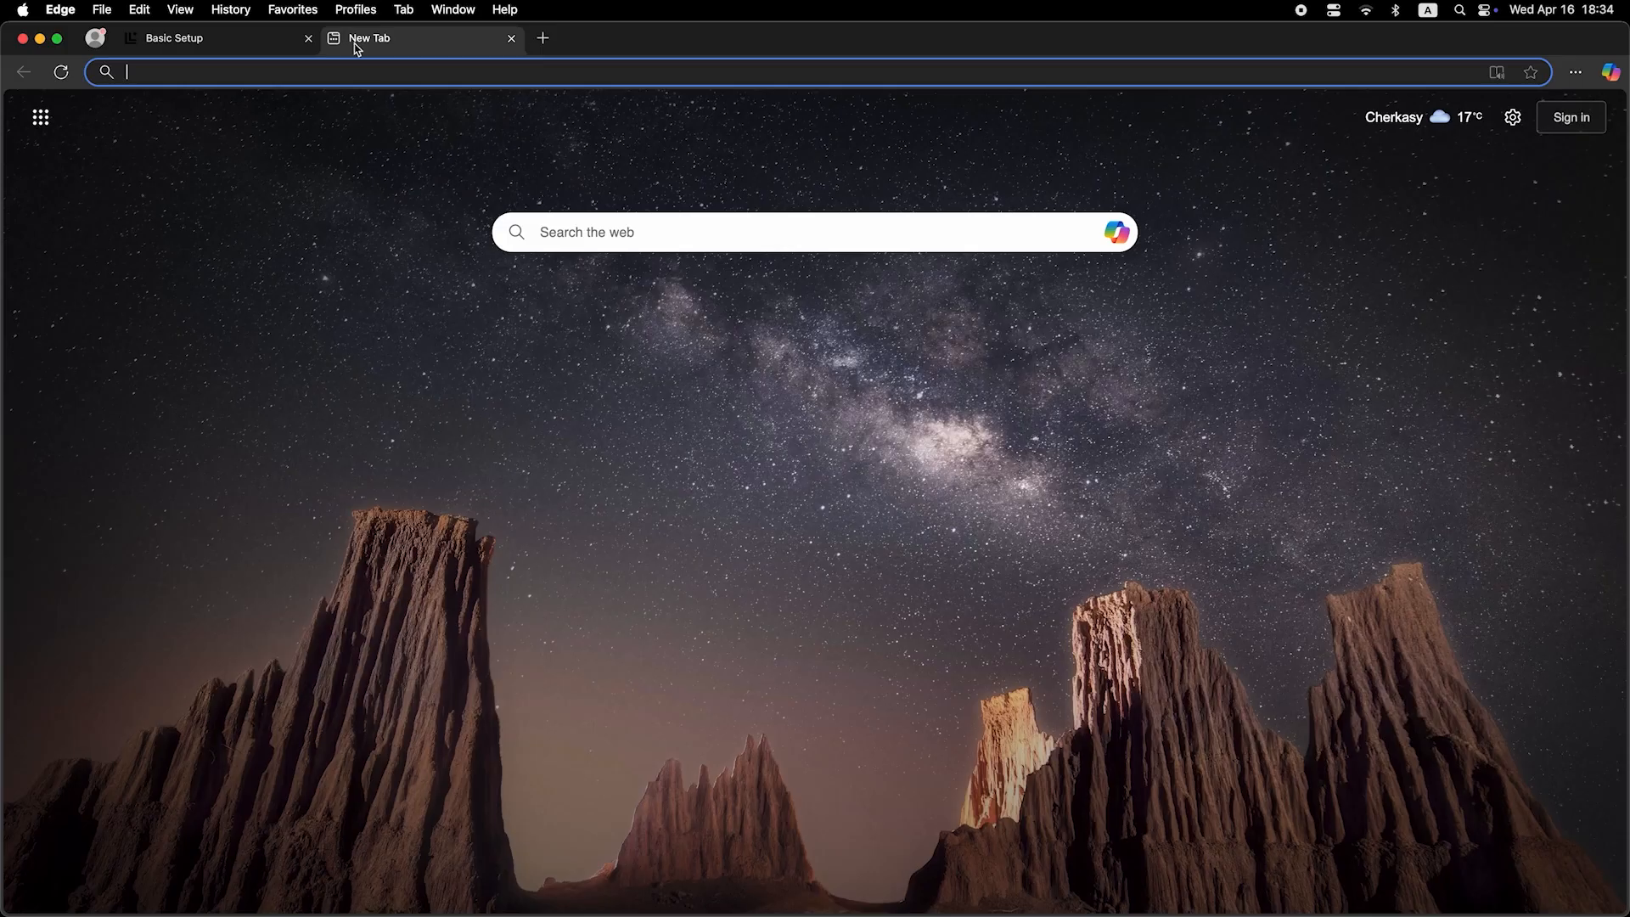
{"action": "left_click", "coordinate": [372, 74]}
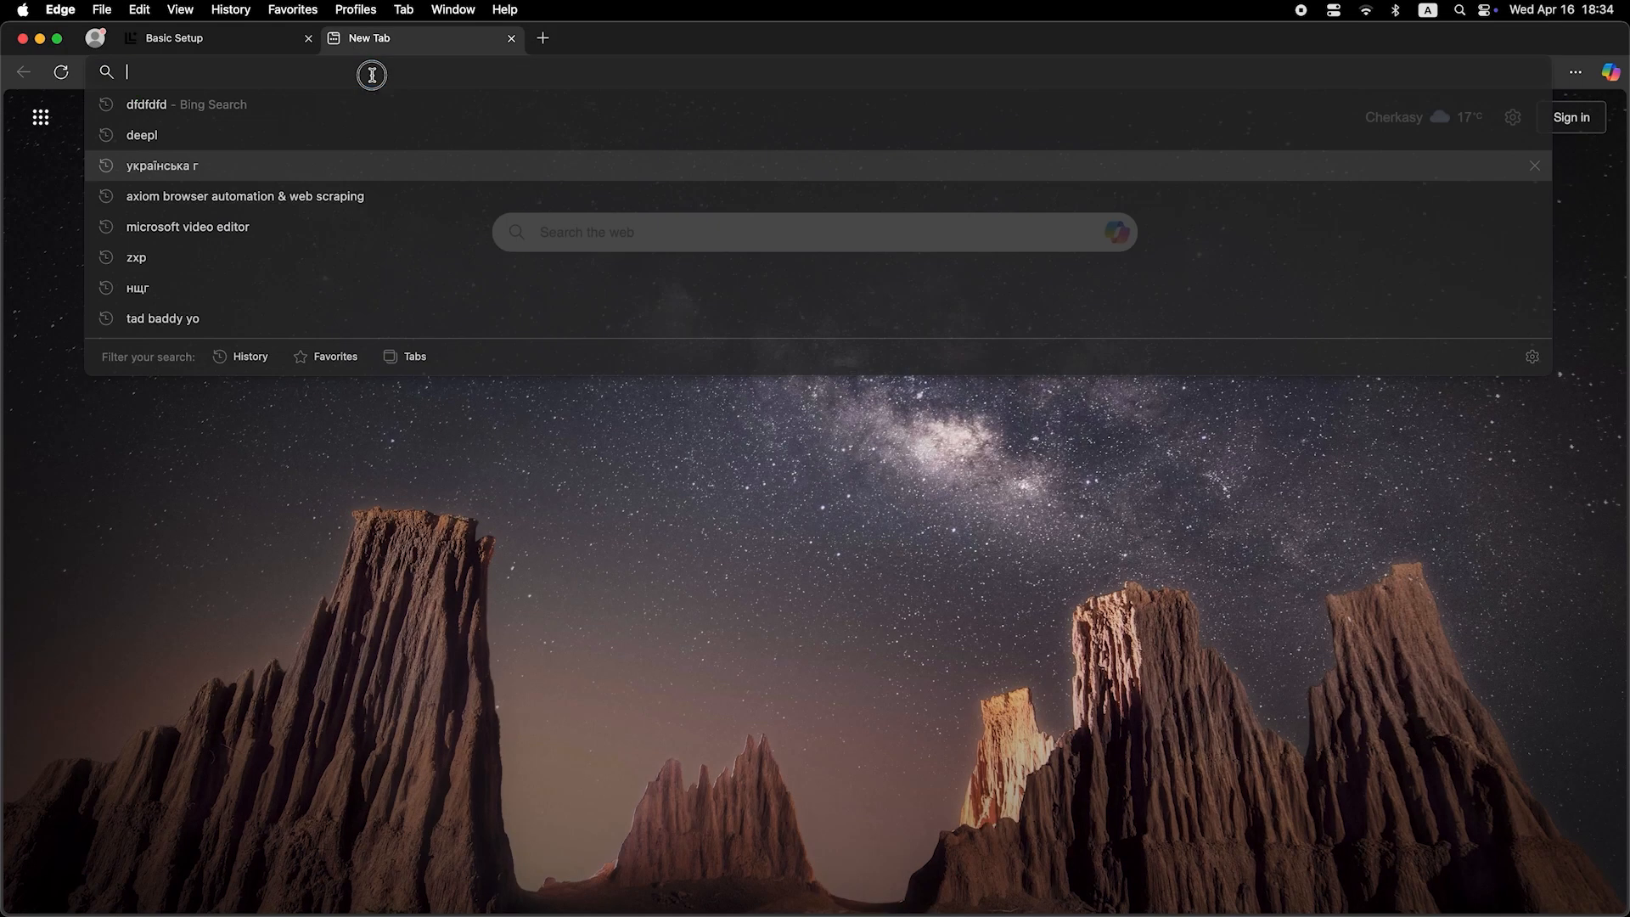
{"action": "type", "text": "dfdfdfdf"}
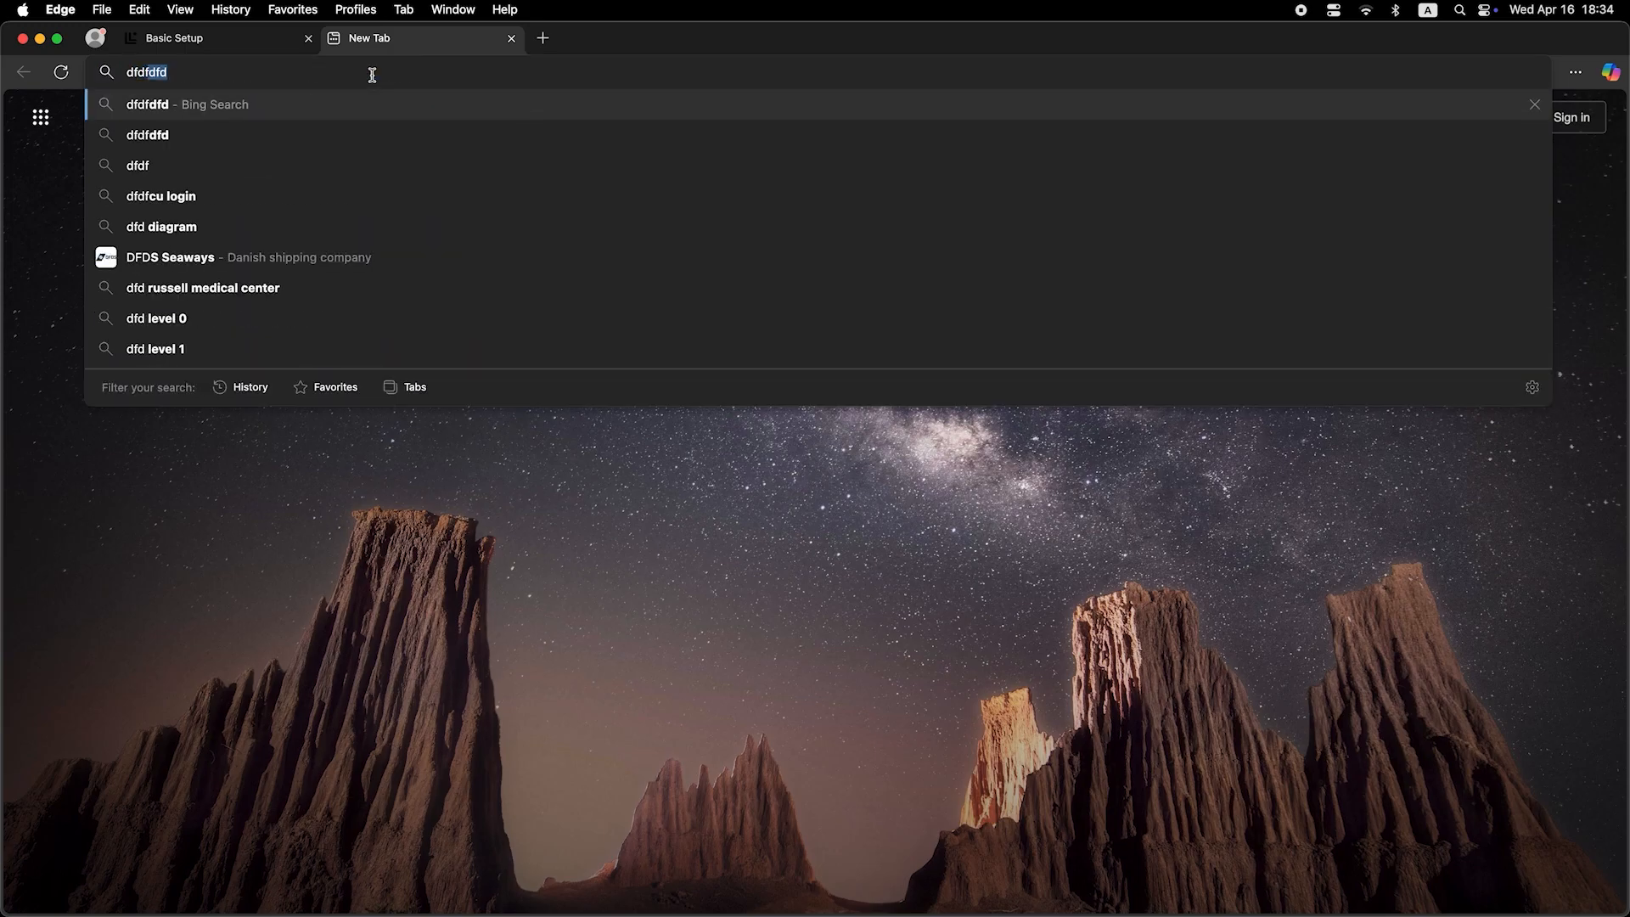